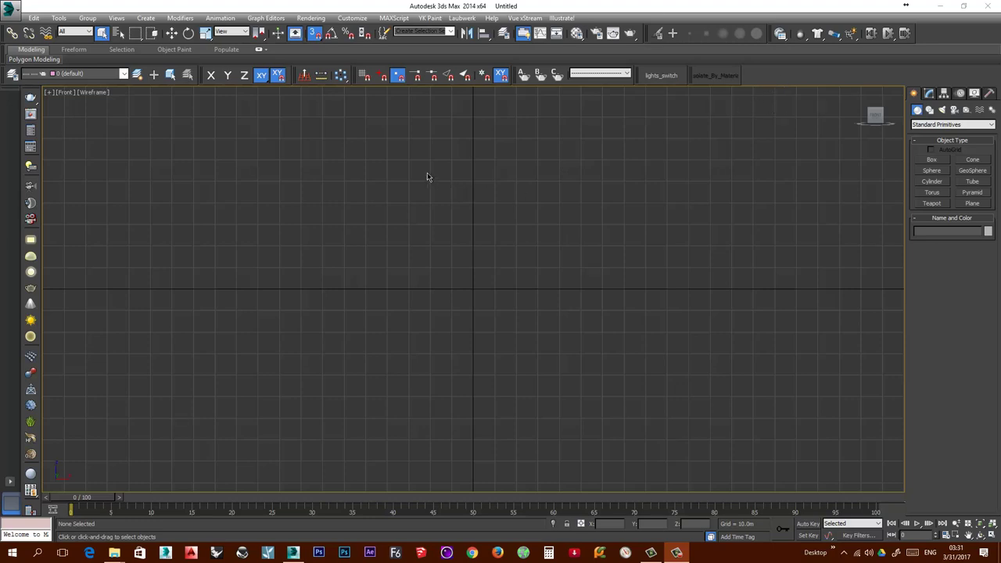
Open the Customize User Interface dialog from the Customize menu
left_click(353, 18)
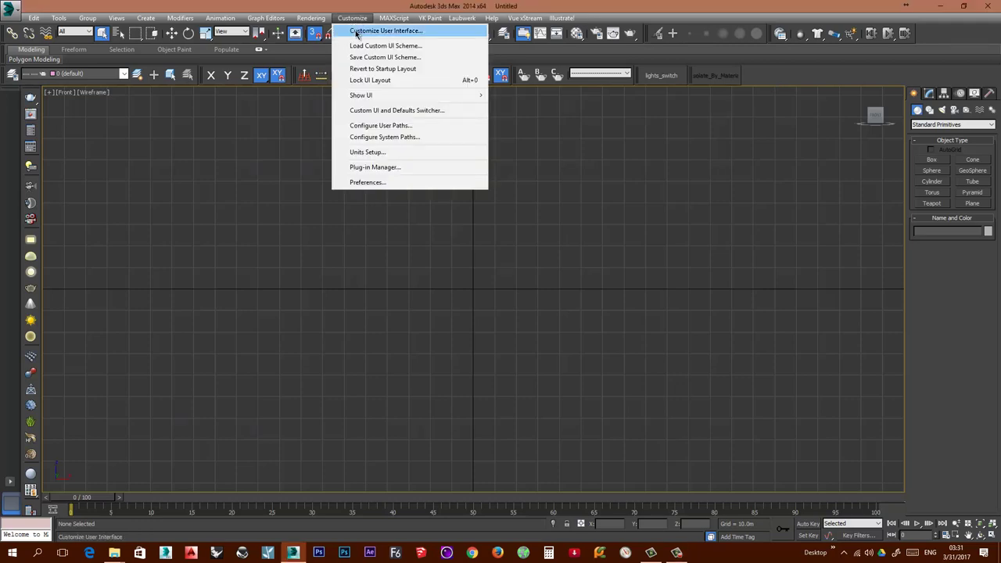
left_click(368, 32)
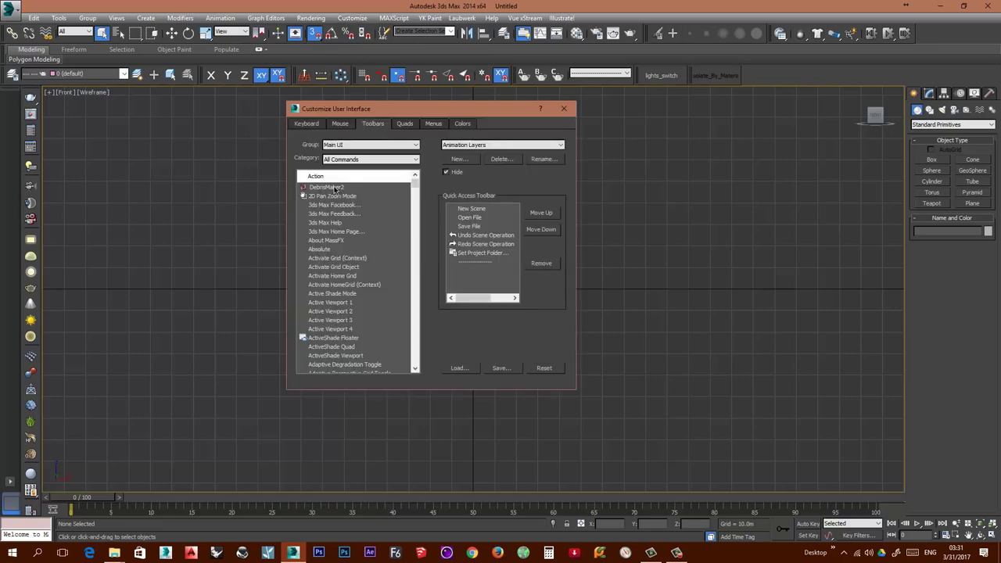
left_click_drag(406, 116, 289, 147)
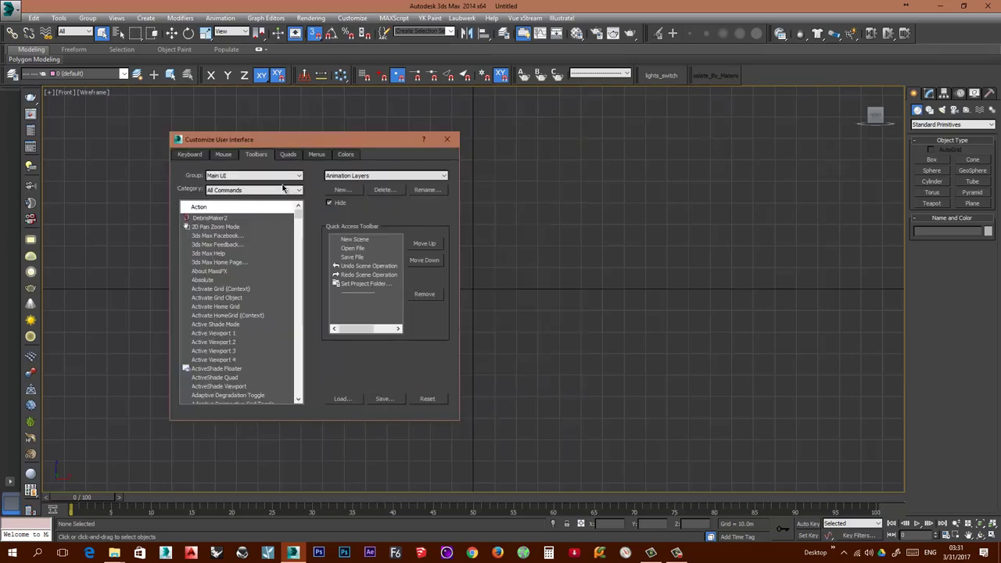
Try creating a new toolbar, which is rejected with a duplicate-name error
left_click(342, 191)
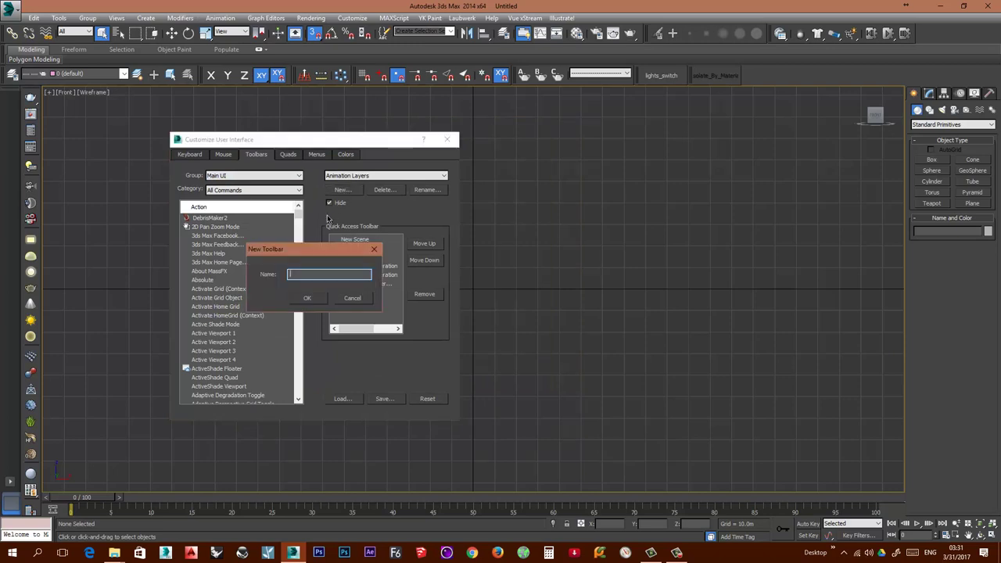
left_click_drag(382, 248, 632, 250)
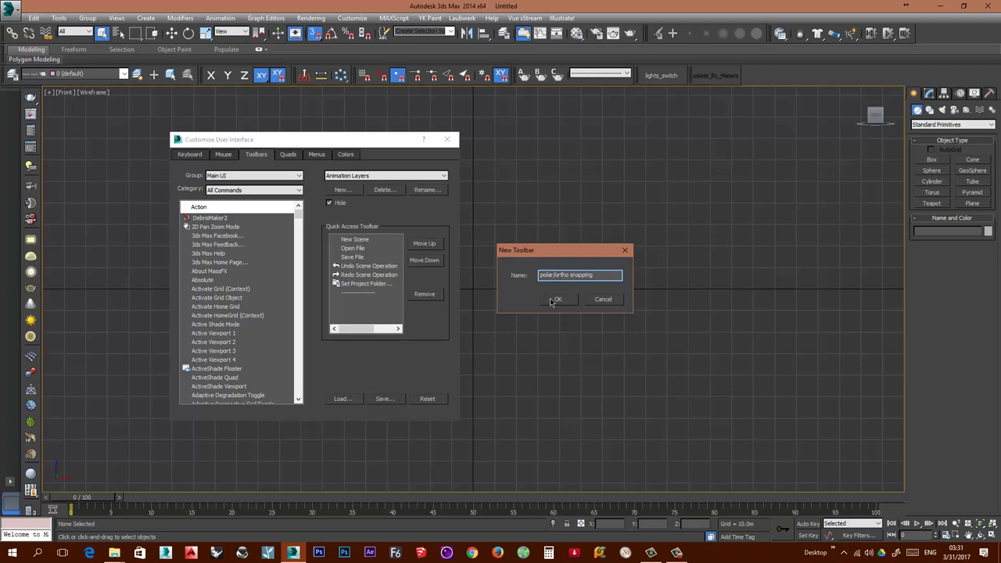
left_click(553, 300)
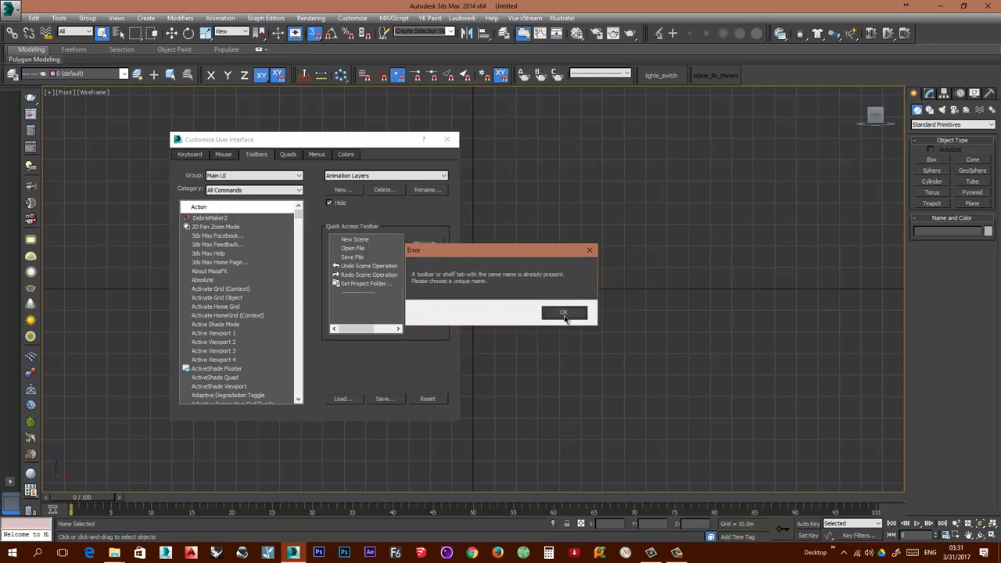
left_click(566, 313)
Delete the existing Polar/Ortho snapping toolbar from the toolbar list
left_click(377, 177)
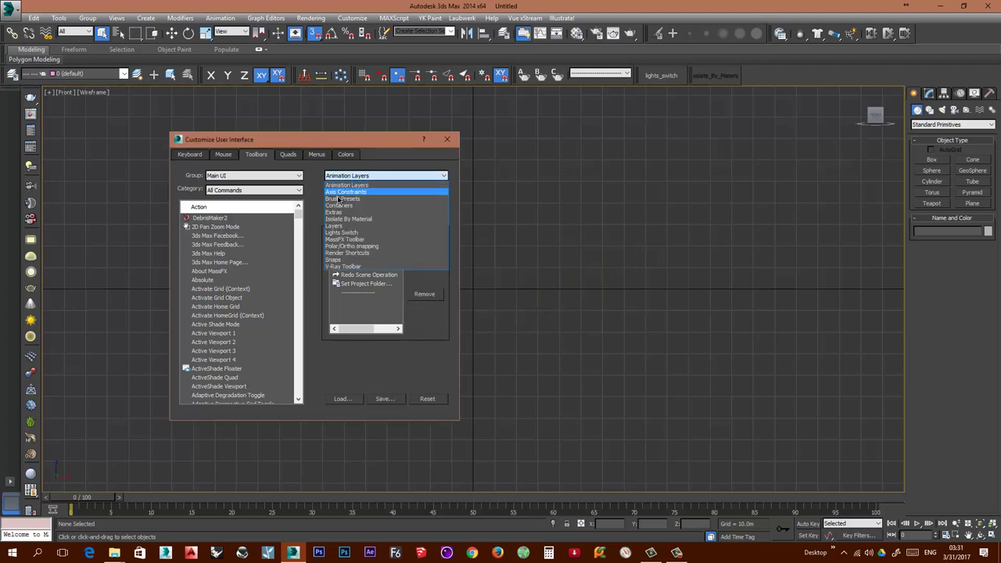
left_click(352, 246)
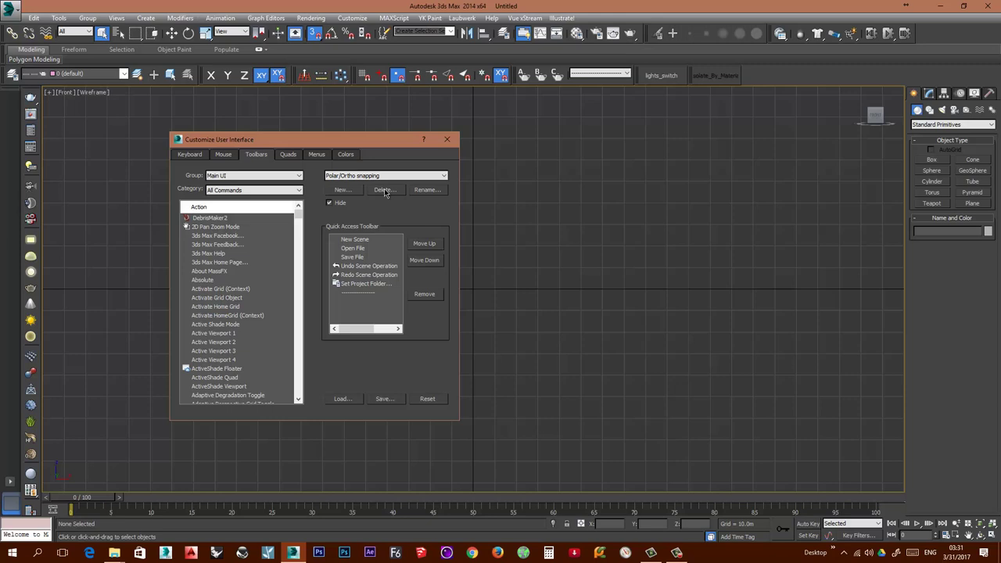
key("Home")
Start a new toolbar and enter the name polar/ortho snapping
left_click(341, 190)
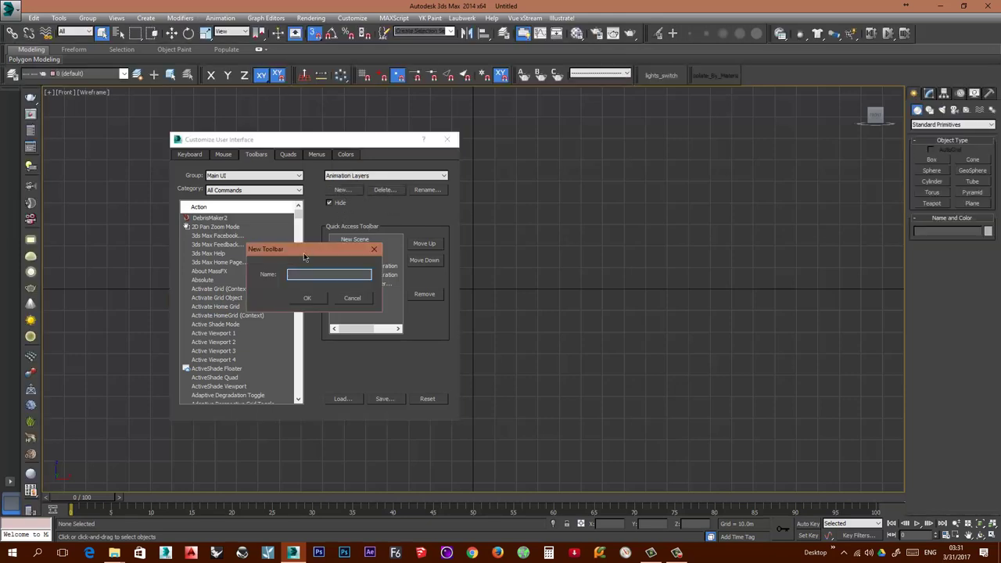
left_click_drag(299, 250, 566, 241)
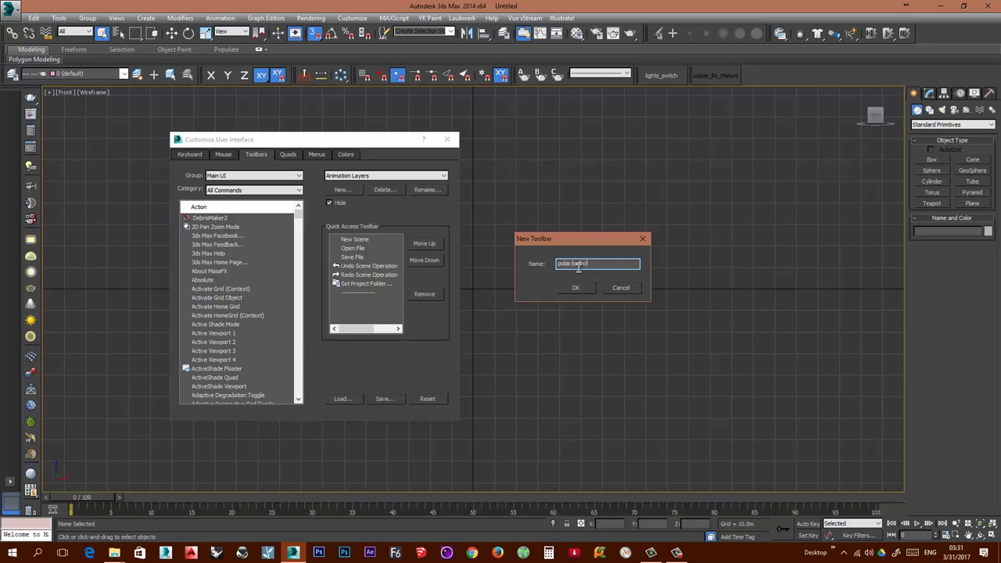
type("pping")
Create the polar/ortho snapping toolbar and add Ortho Snapping Mode to it
left_click(577, 289)
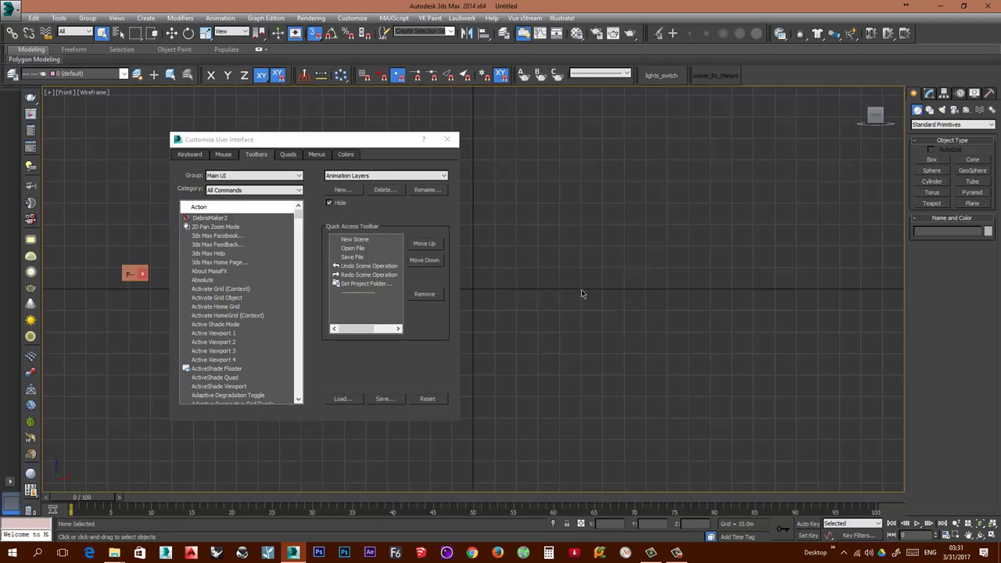
left_click_drag(292, 139, 450, 139)
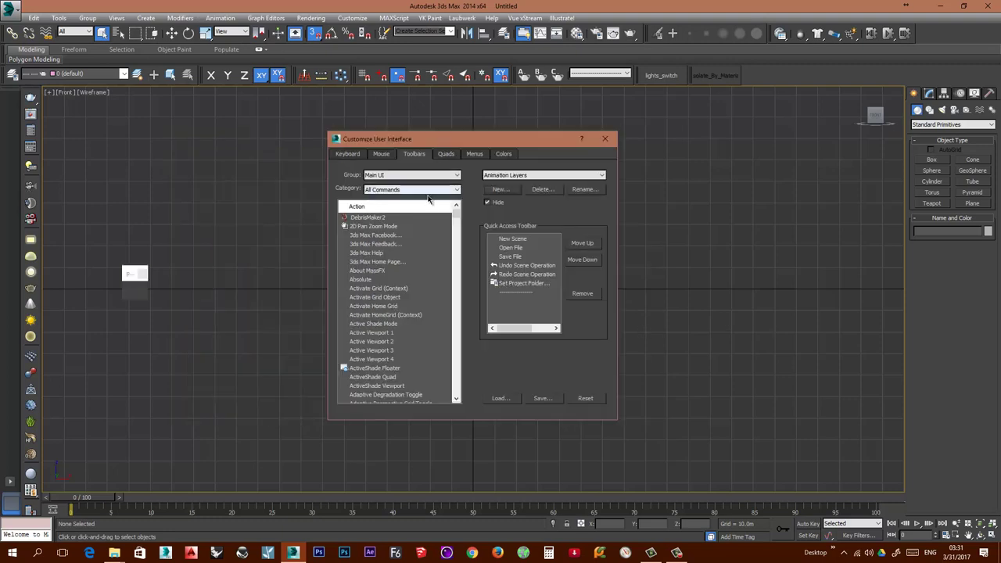
left_click_drag(456, 215, 455, 304)
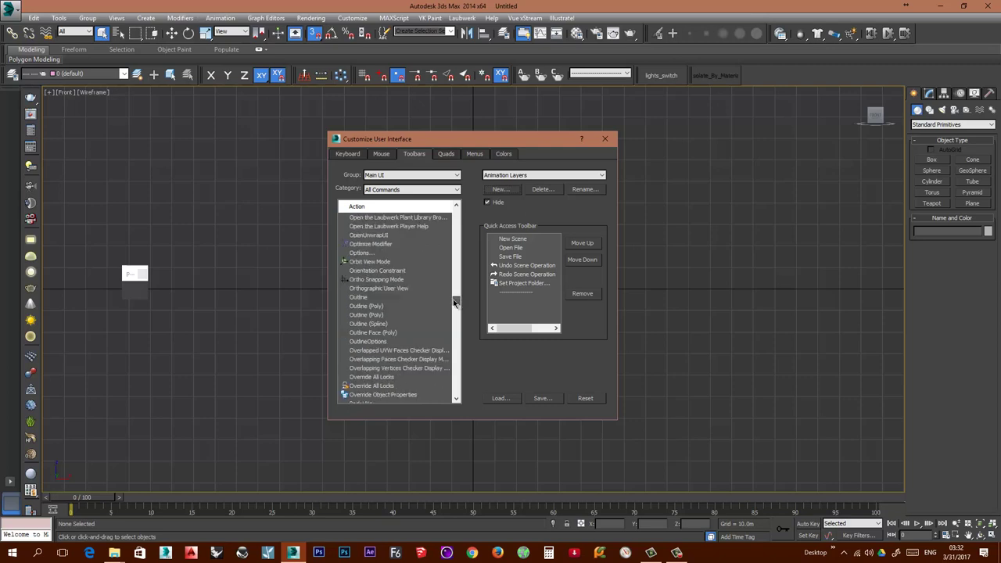
left_click(376, 280)
left_click_drag(396, 282, 131, 291)
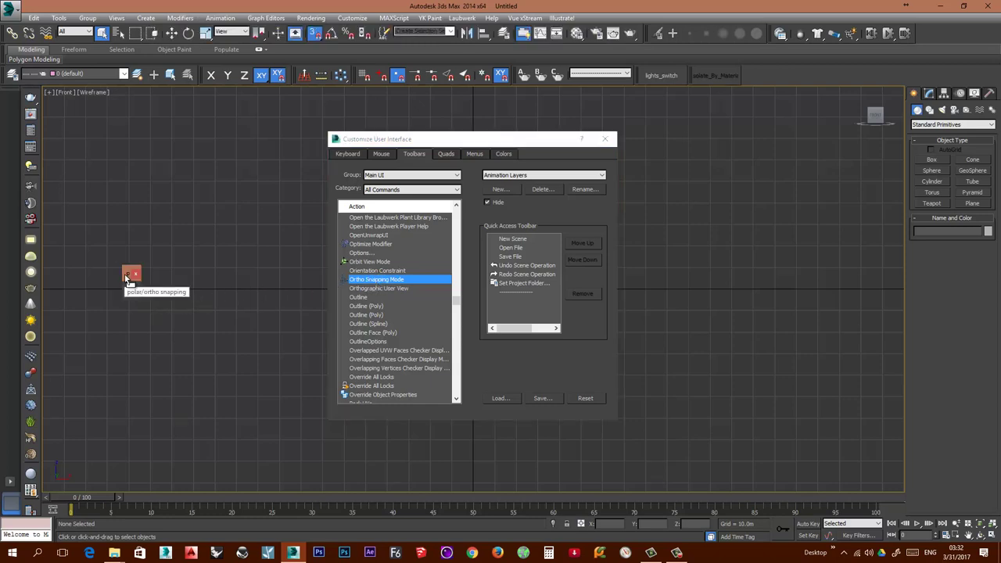
Add Polar Snapping Mode to the toolbar and close Customize User Interface
left_click_drag(213, 240, 216, 244)
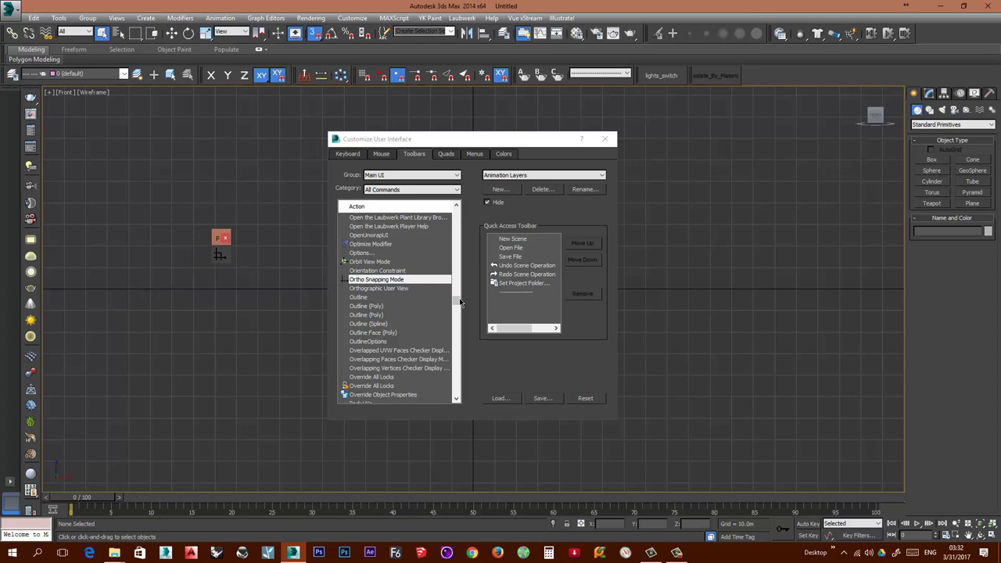
left_click_drag(456, 301, 456, 309)
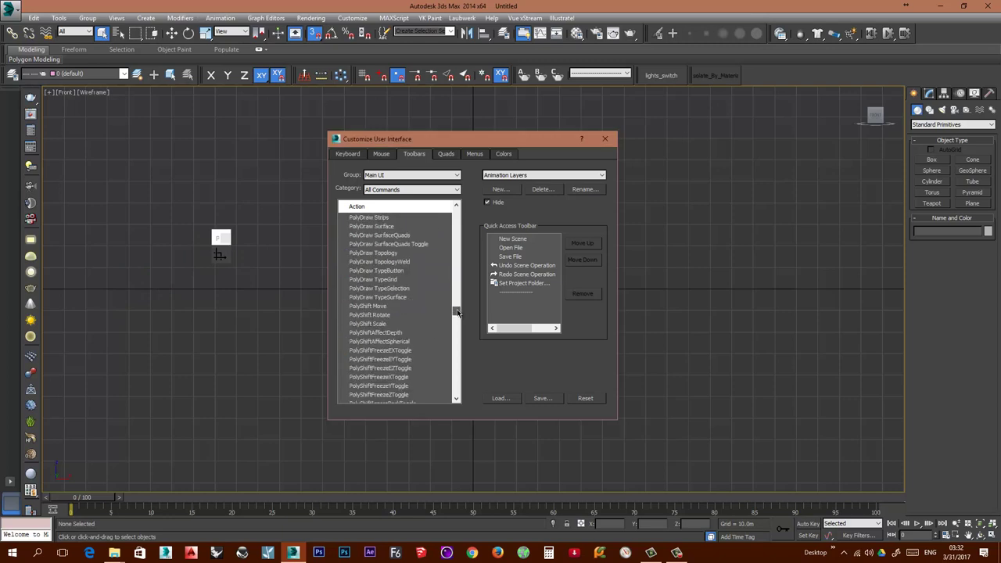
left_click(457, 204)
left_click(457, 205)
left_click(457, 205)
left_click(456, 205)
left_click(457, 205)
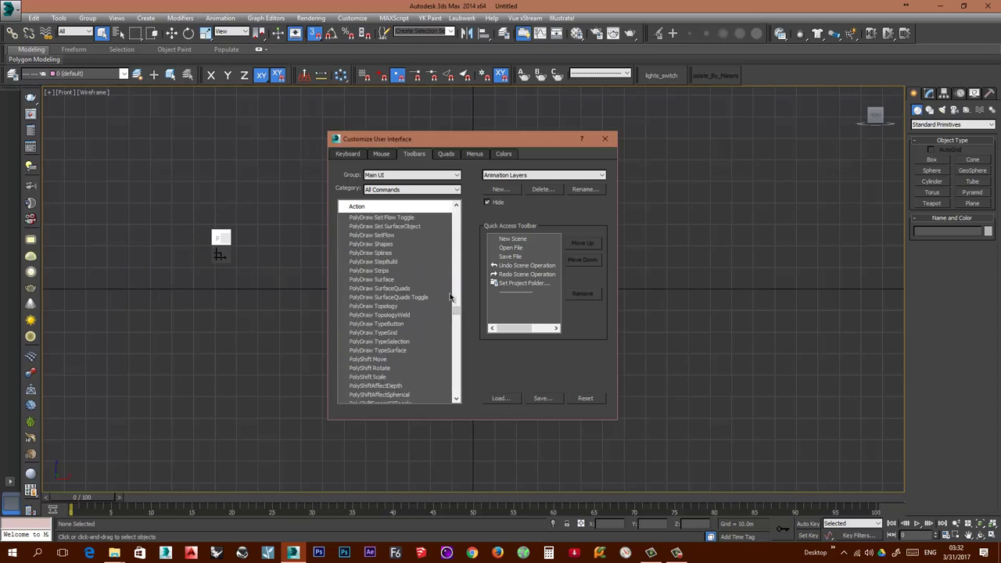
left_click_drag(456, 312, 457, 312)
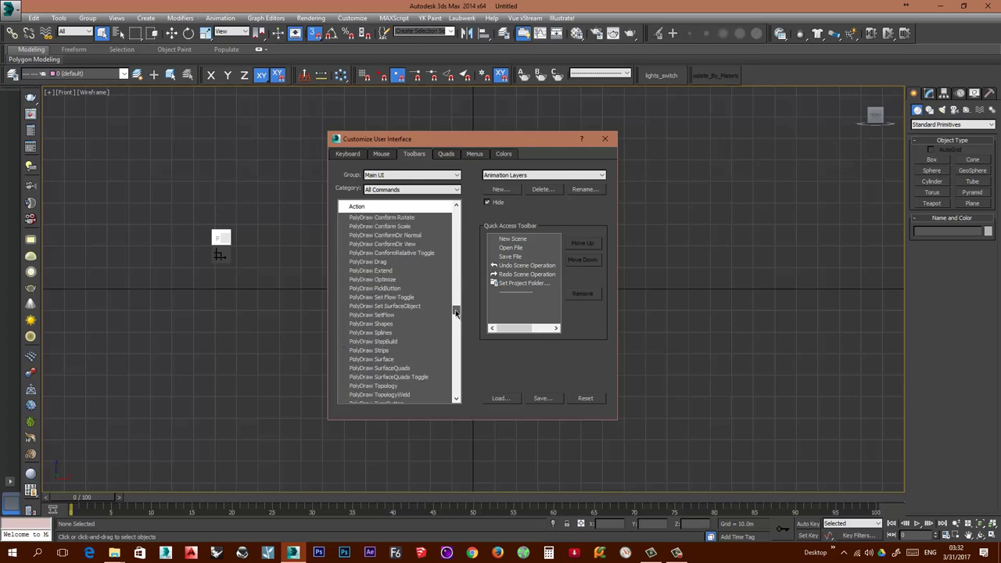
left_click(454, 249)
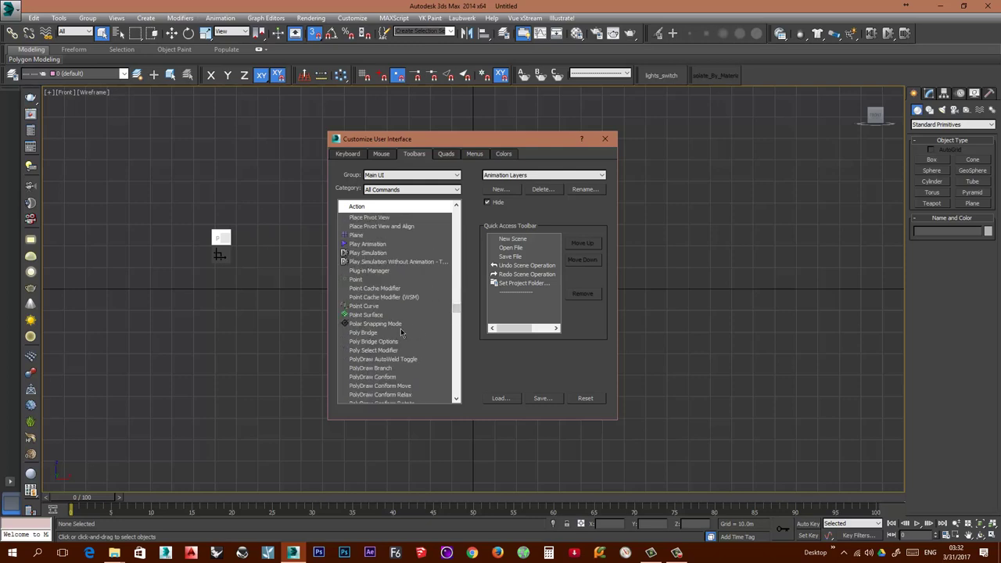
left_click_drag(376, 324, 226, 254)
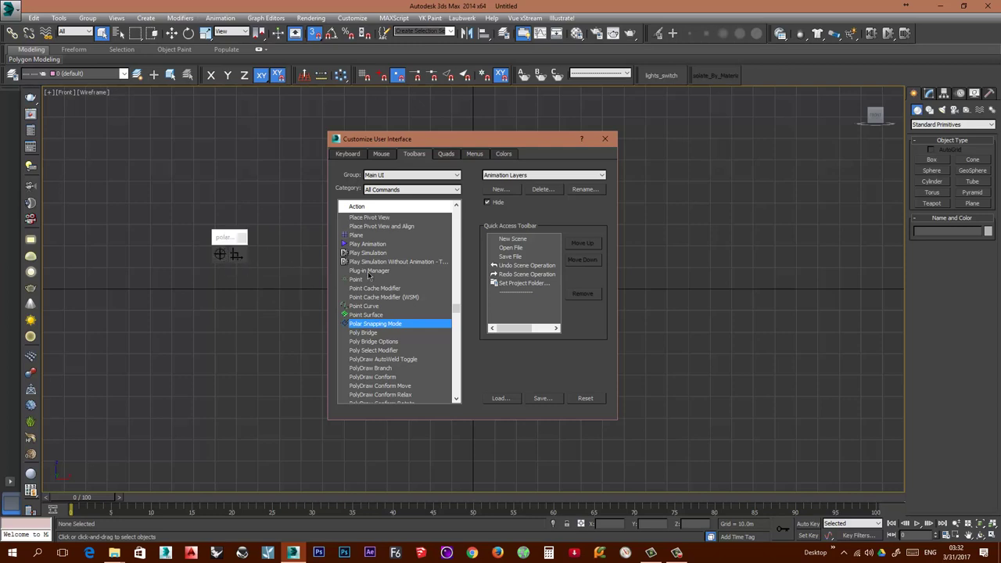
left_click(604, 140)
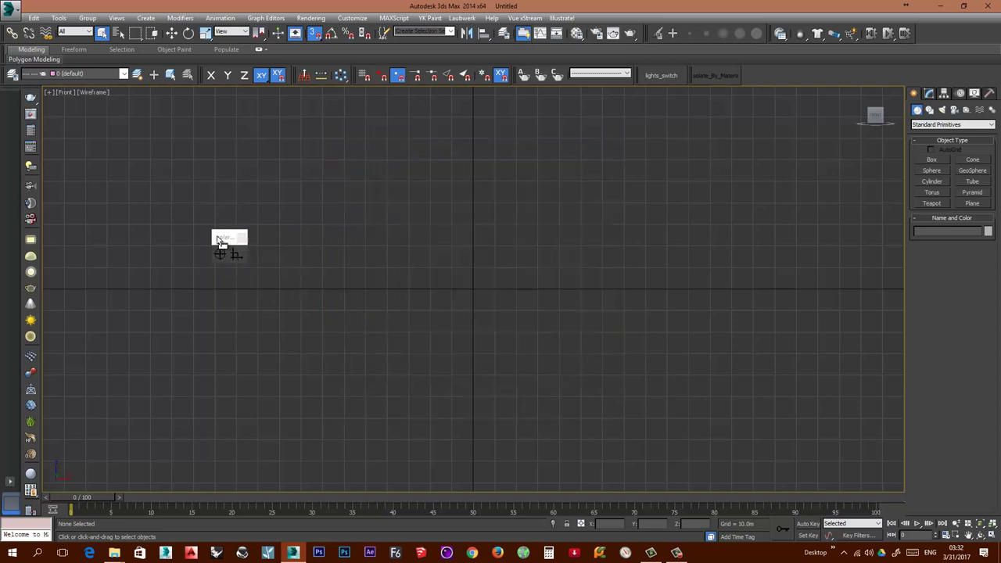
Dock the polar/ortho snapping toolbar in the main toolbar, enable Polar Snapping Mode, and show Shapes
left_click_drag(216, 236, 753, 75)
left_click(756, 77)
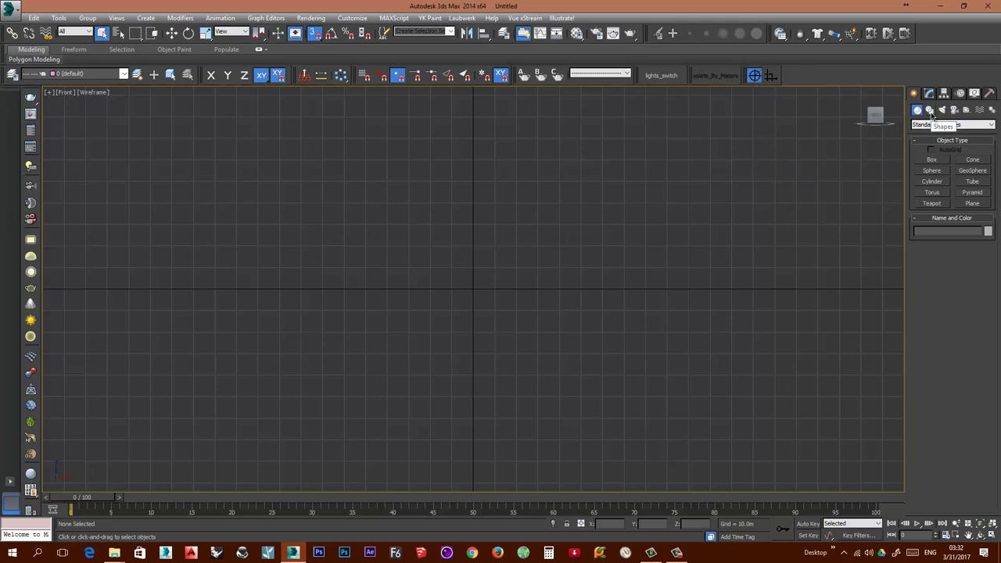
left_click(929, 111)
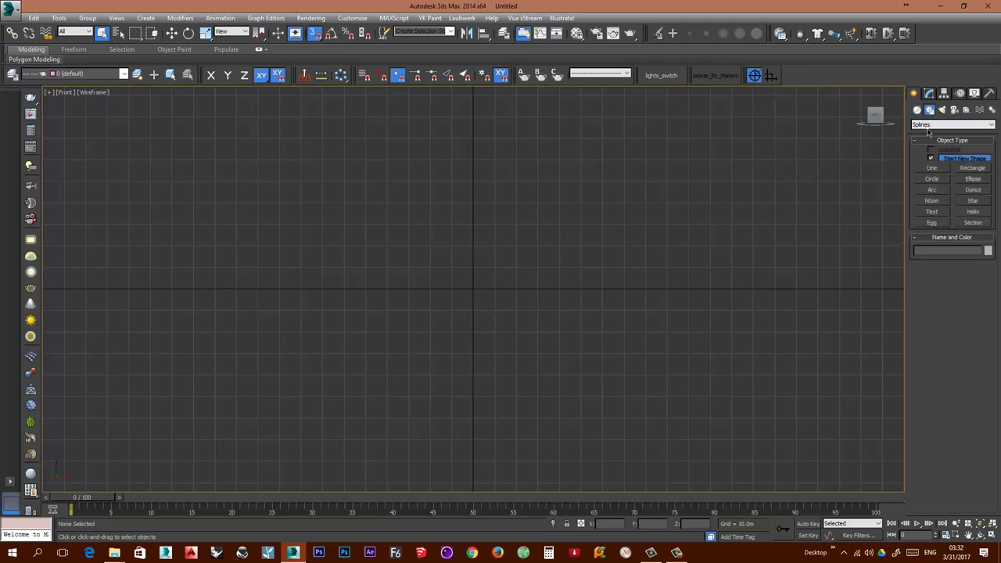
Start a Line spline left of centre, abandon a horizontal attempt, and begin again
left_click(935, 168)
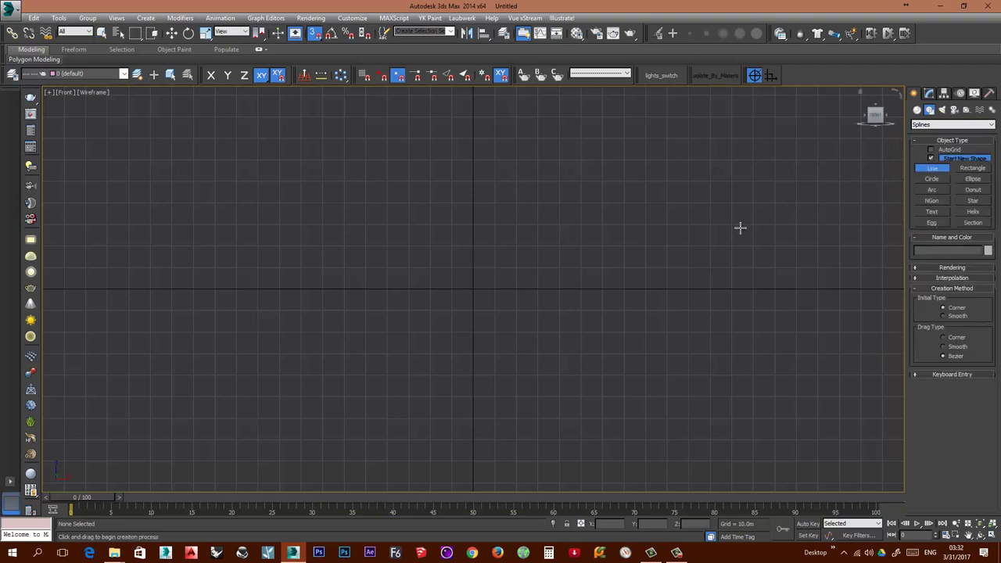
left_click(300, 323)
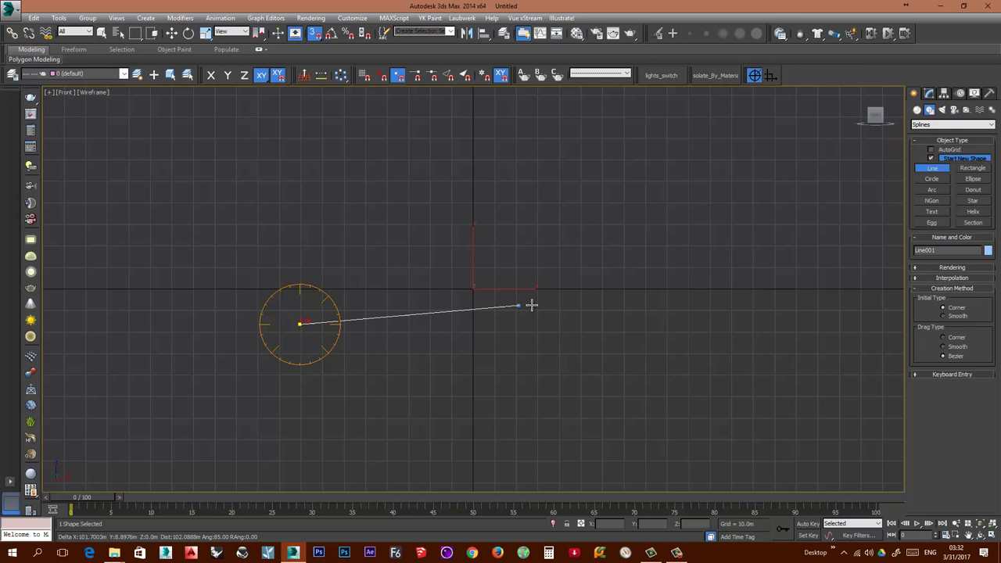
left_click(611, 323)
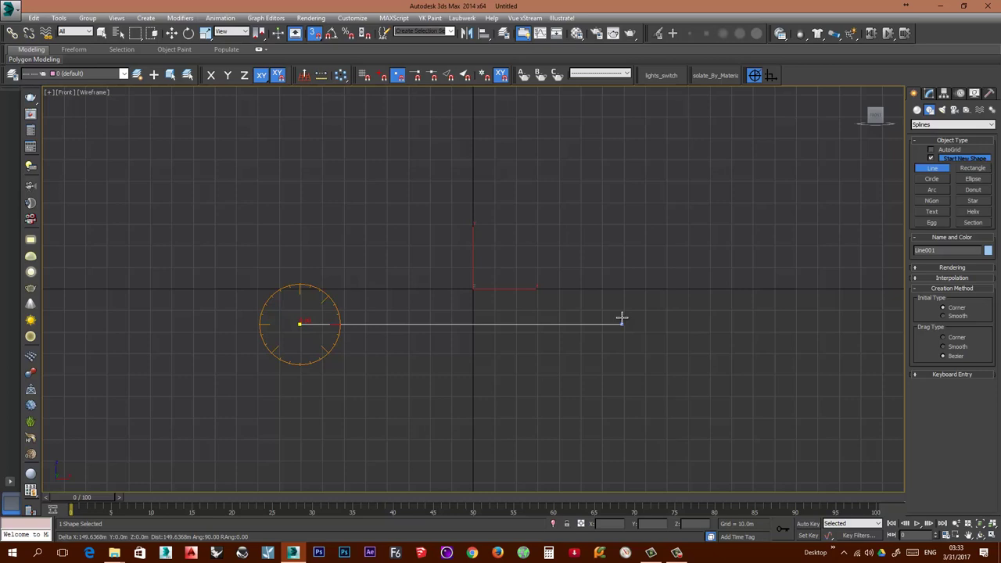
right_click(622, 319)
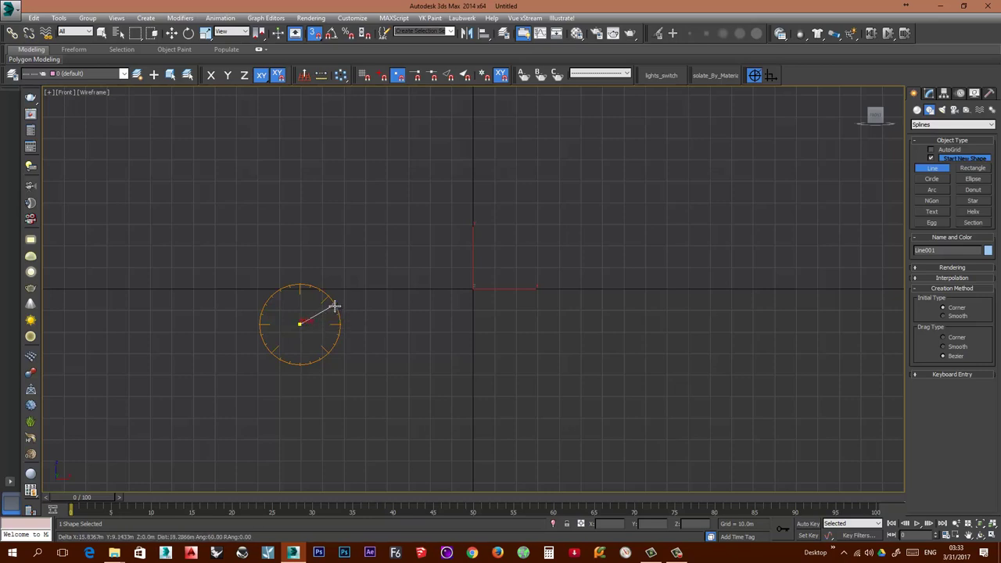
left_click_drag(333, 306, 343, 316)
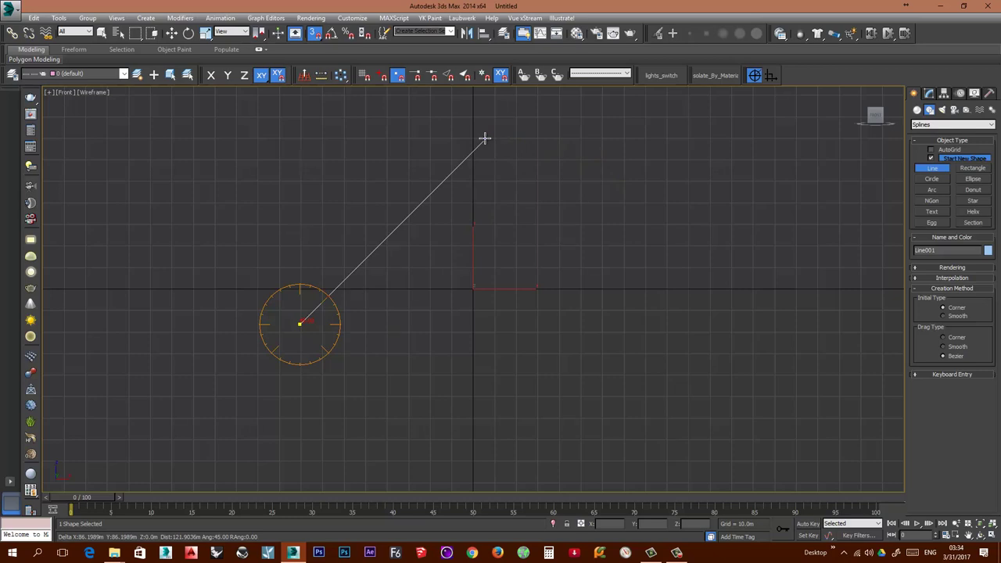
Place the second vertex at a snapped 45° and another vertex further up-right
left_click(485, 139)
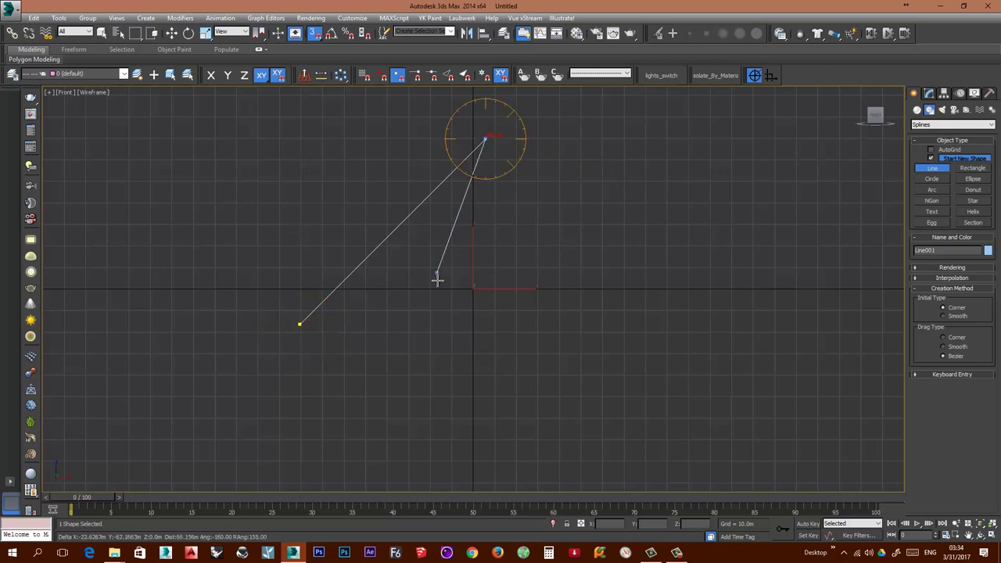
scroll(438, 277, "down", 3)
scroll(482, 214, "up", 3)
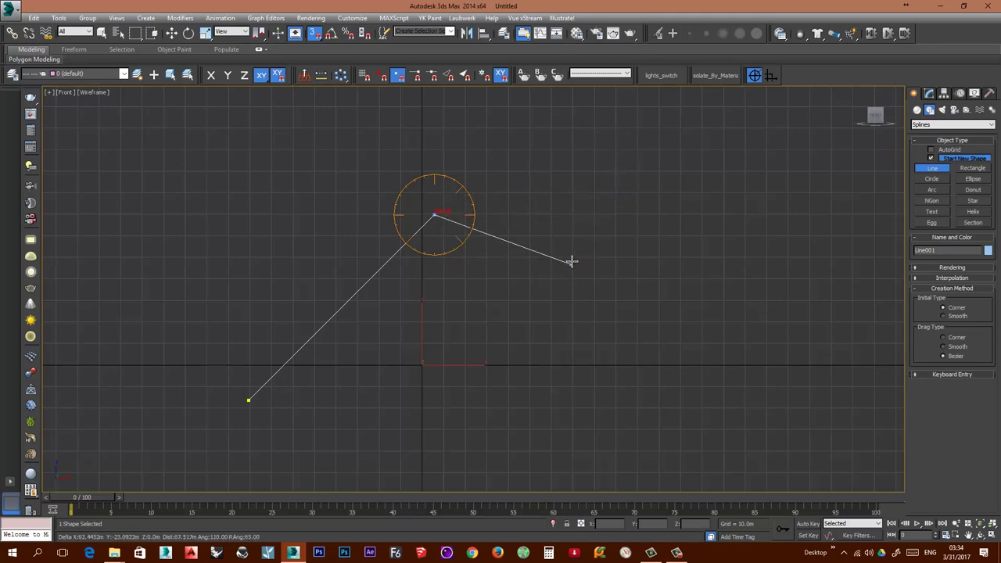
scroll(571, 261, "up", 3)
scroll(573, 248, "down", 3)
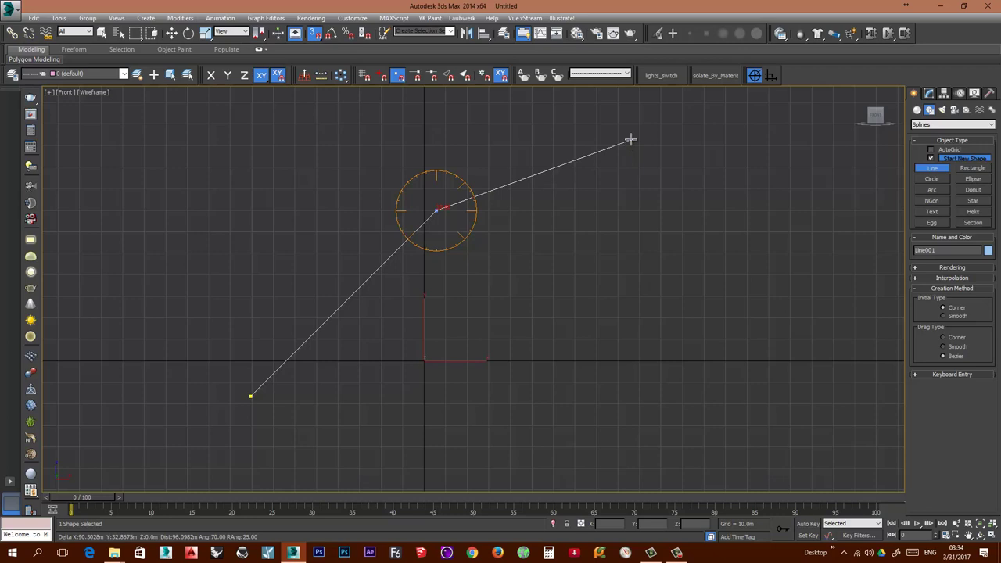
left_click(677, 123)
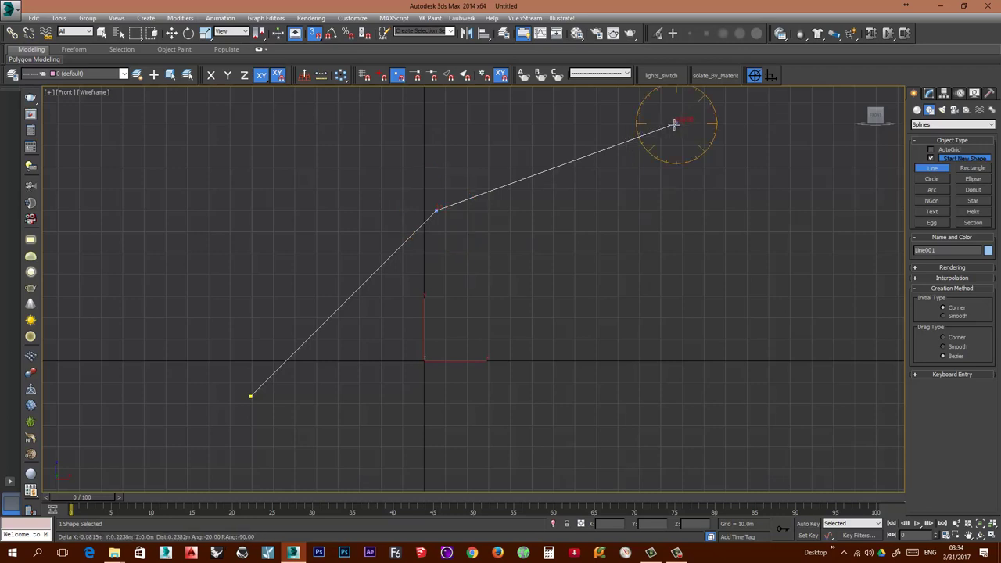
scroll(667, 172, "down", 2)
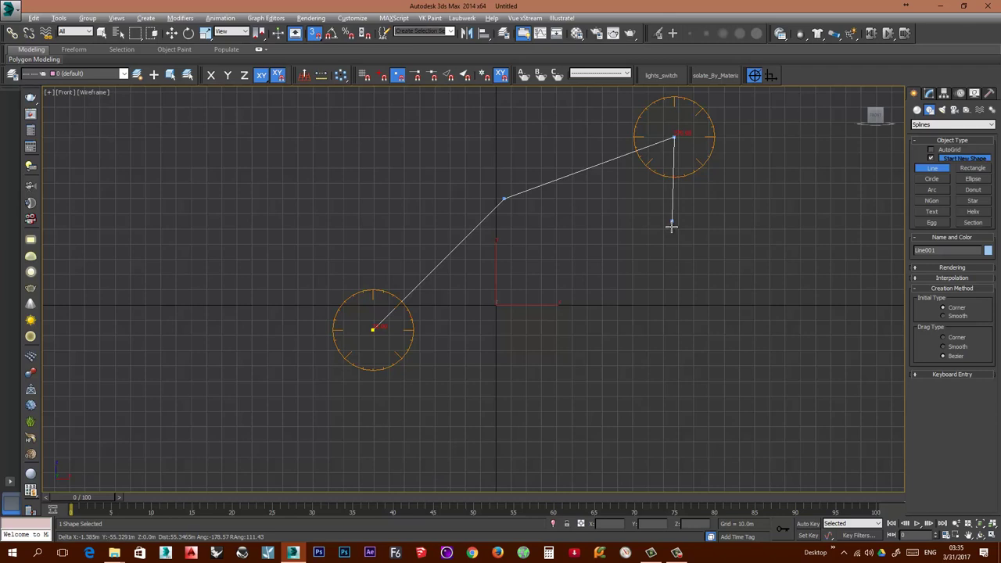
End the line with a short downward segment below the top-right corner
left_click(671, 223)
right_click(671, 223)
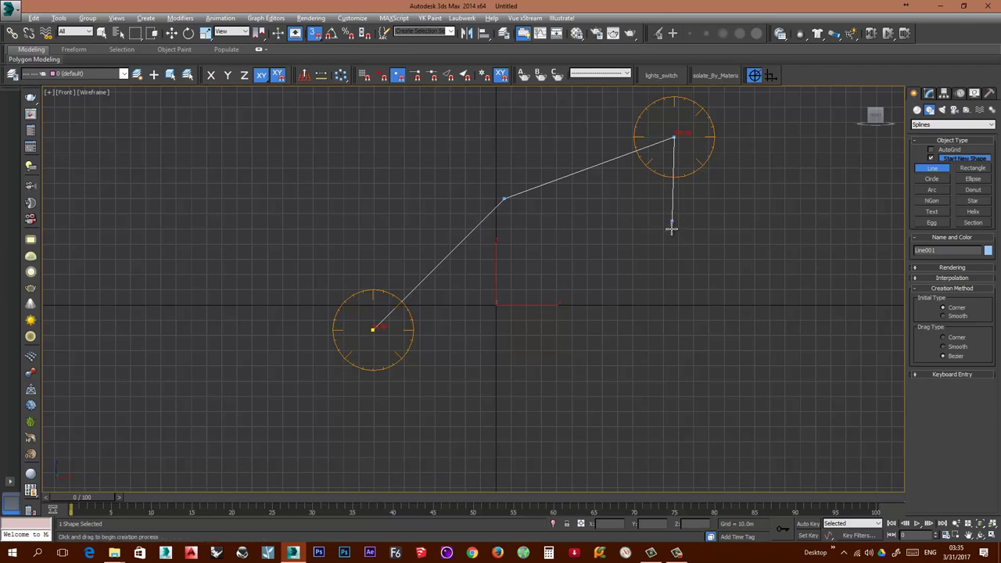
left_click(670, 229)
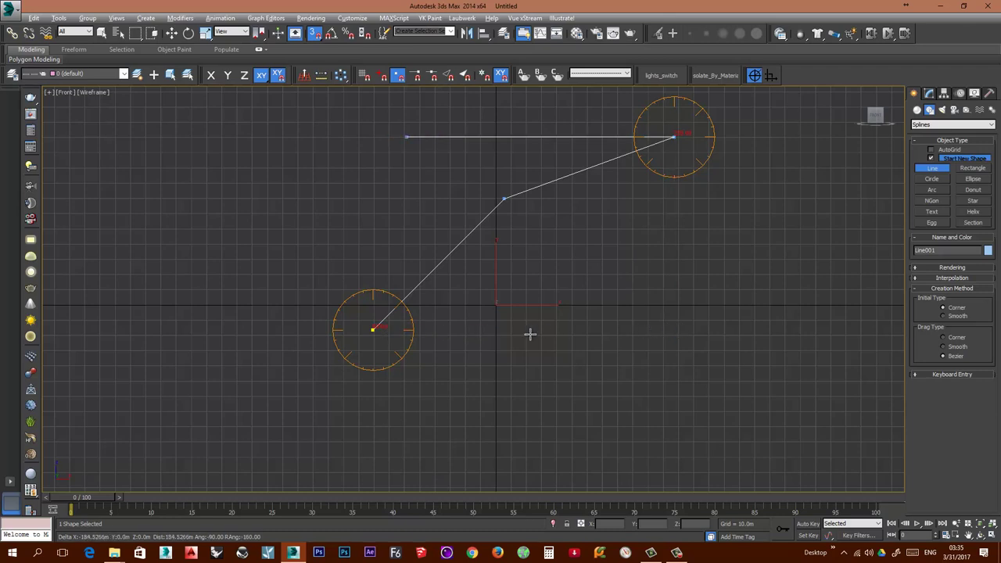
left_click(674, 330)
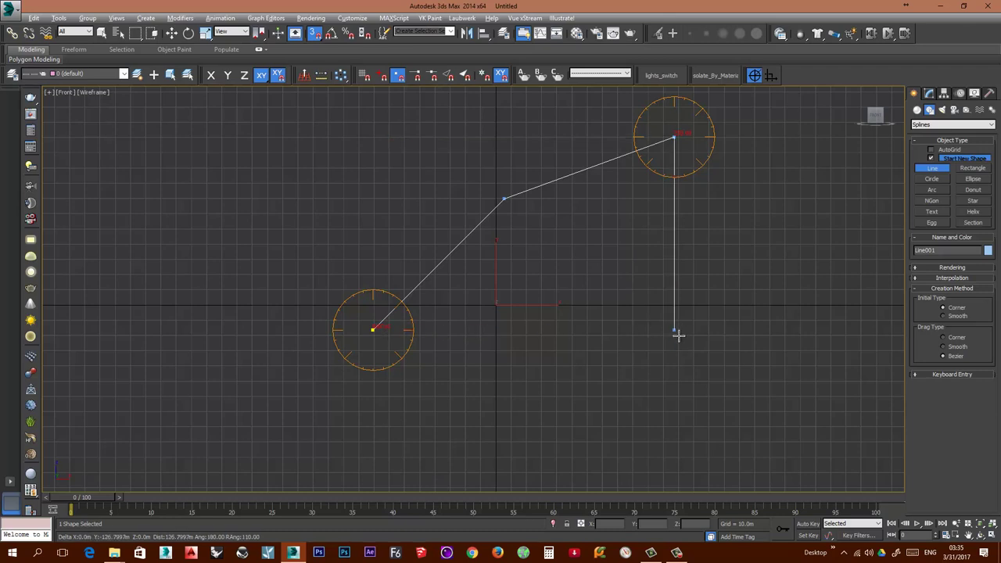
left_click_drag(673, 184, 671, 167)
right_click(670, 167)
right_click(670, 167)
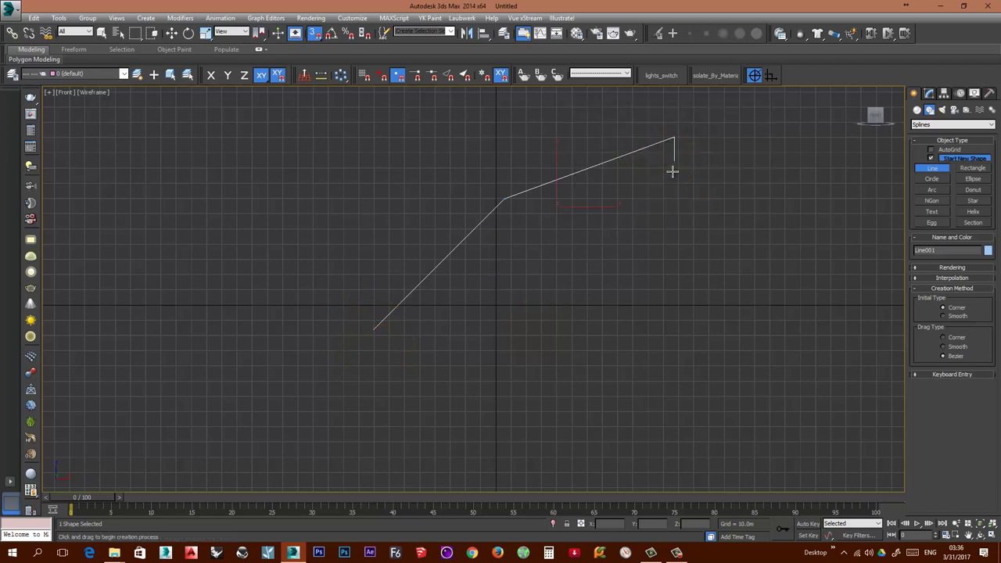
Exit the Line tool and delete the finished line
right_click(690, 207)
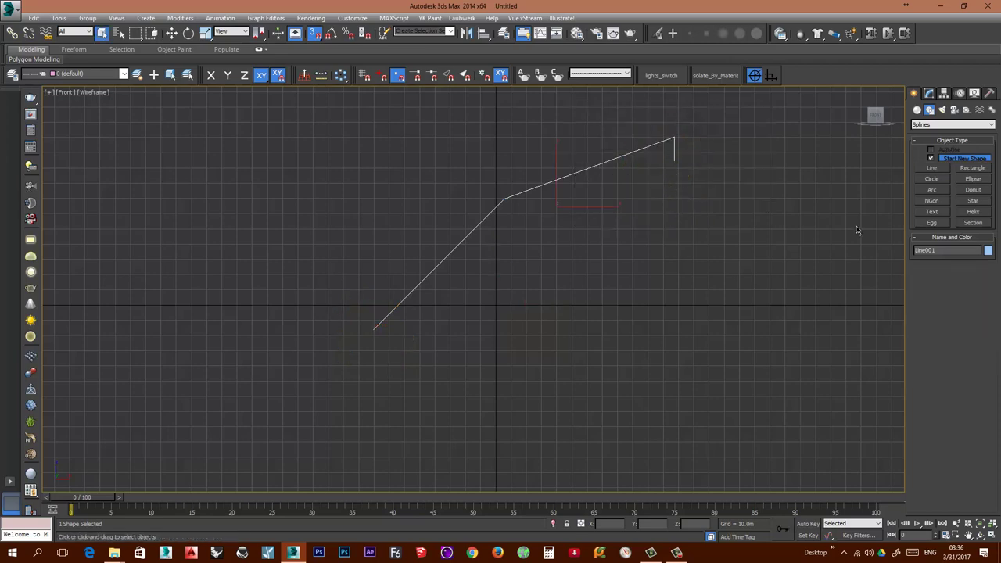
left_click(924, 167)
right_click(710, 216)
key("Delete")
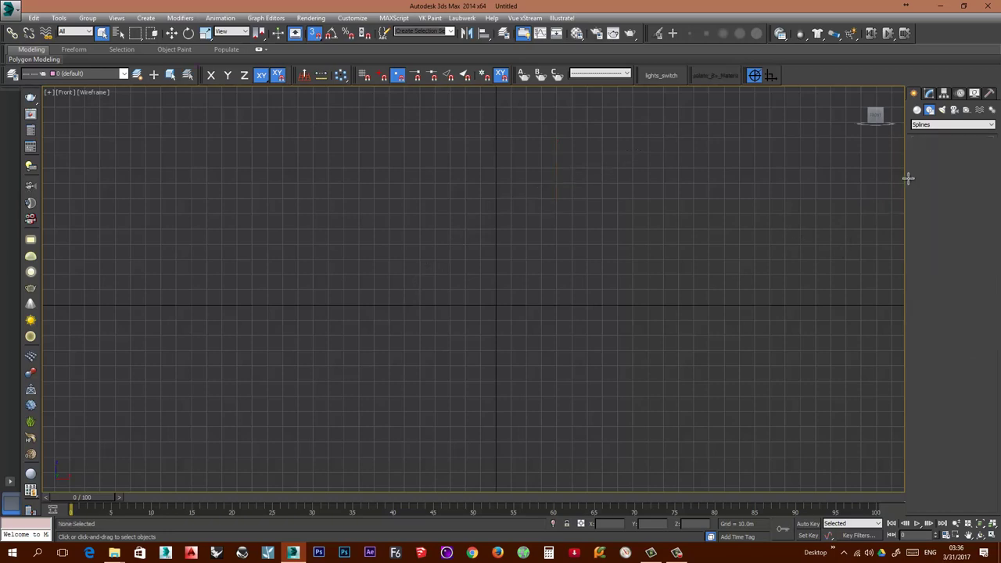
left_click(931, 167)
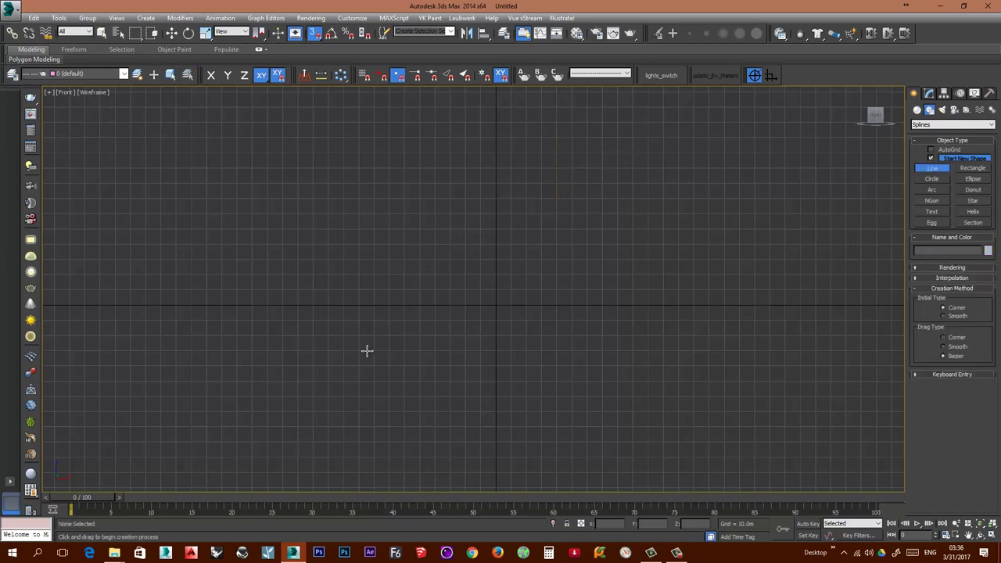
left_click(457, 258)
left_click(496, 148)
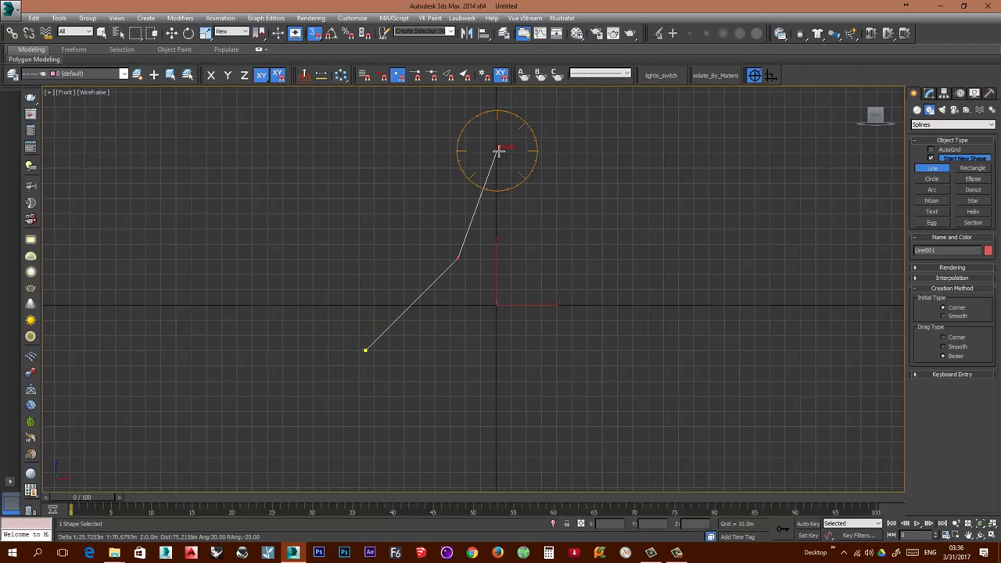
left_click(659, 149)
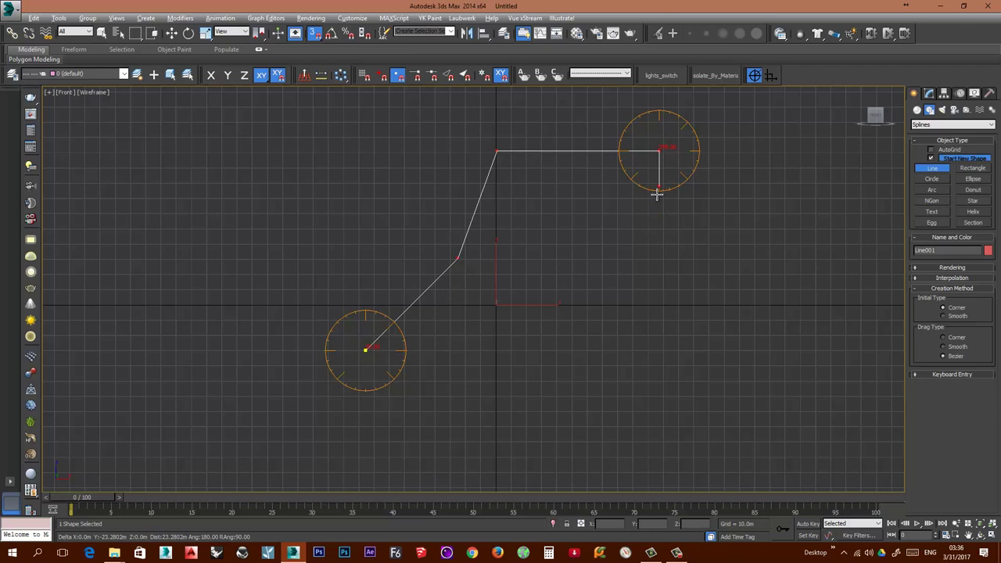
left_click(657, 188)
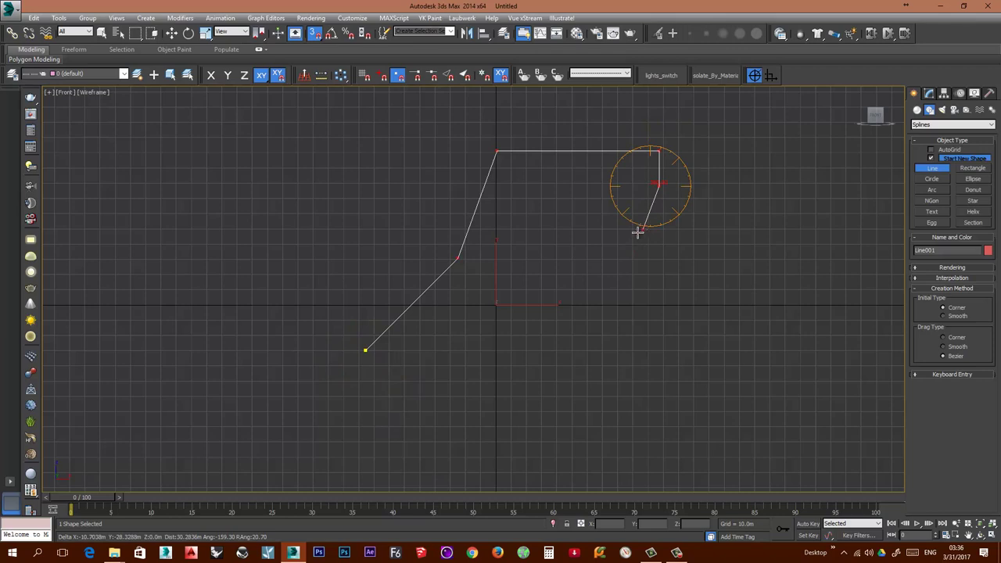
left_click(367, 351)
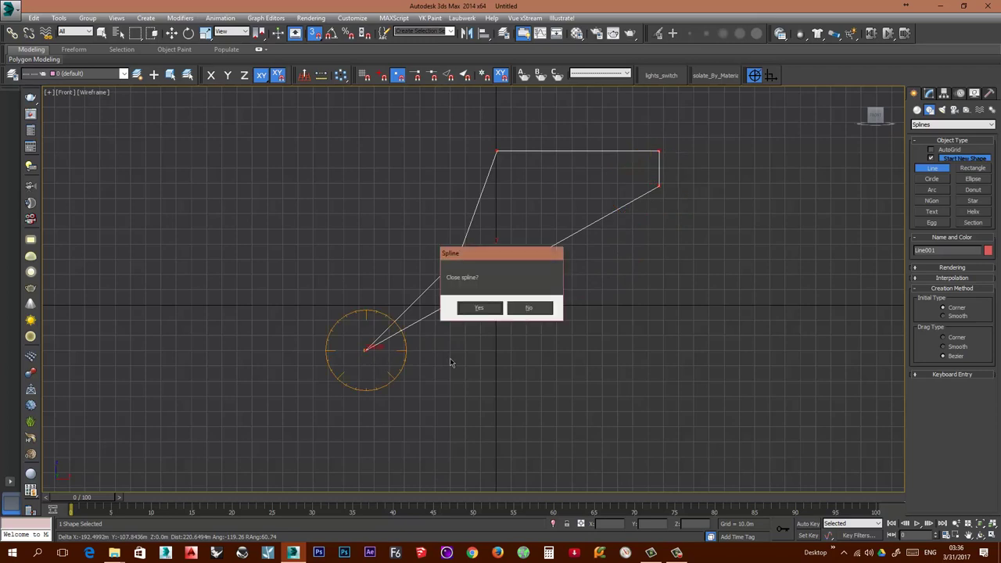
left_click(480, 308)
right_click(503, 334)
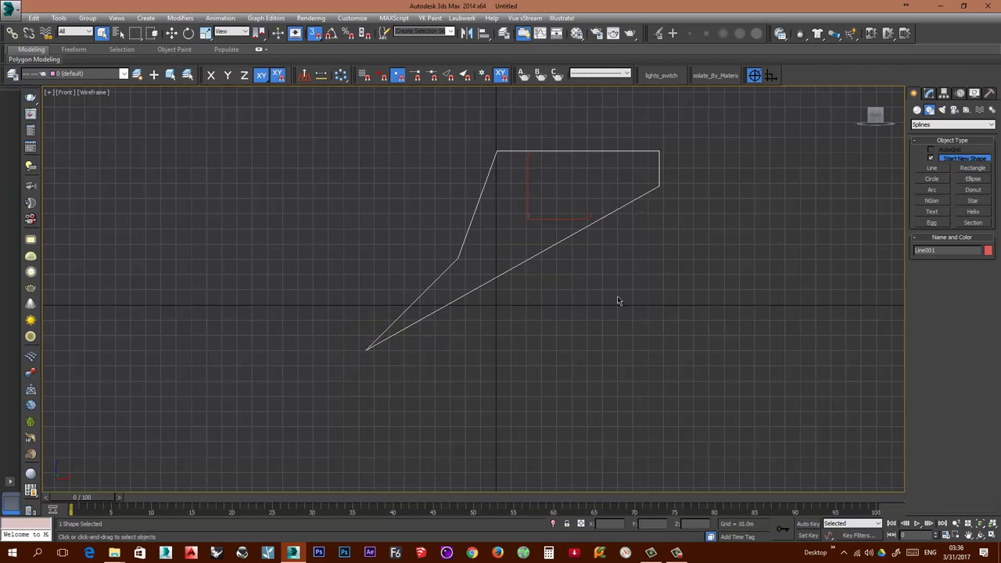
middle_click_drag(579, 286, 508, 315)
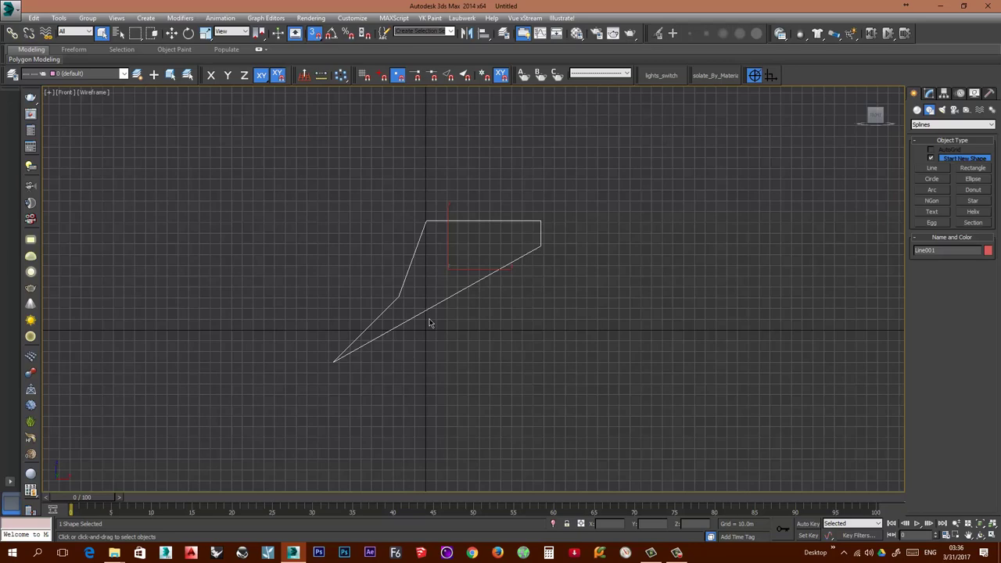
scroll(442, 325, "up", 2)
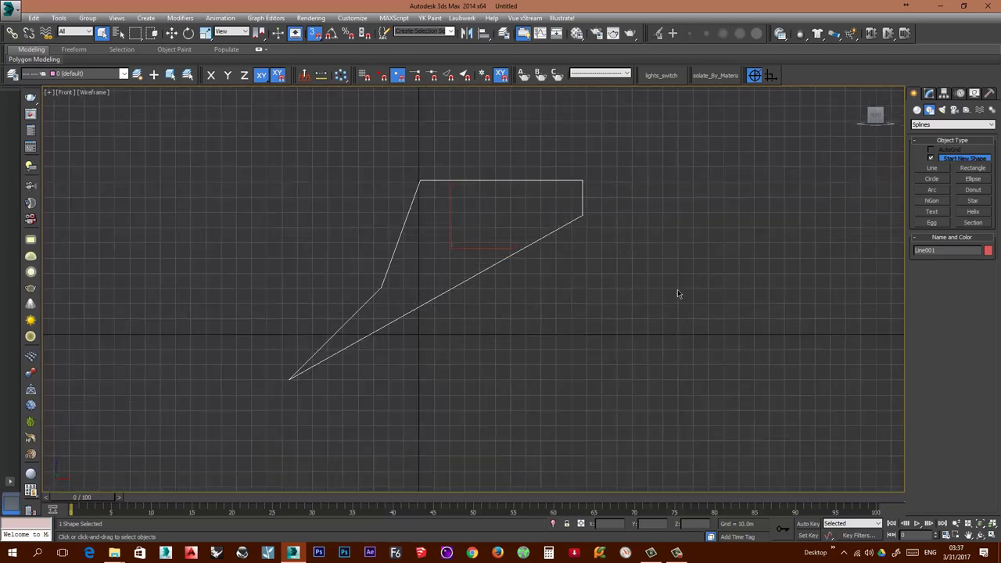
key("Delete")
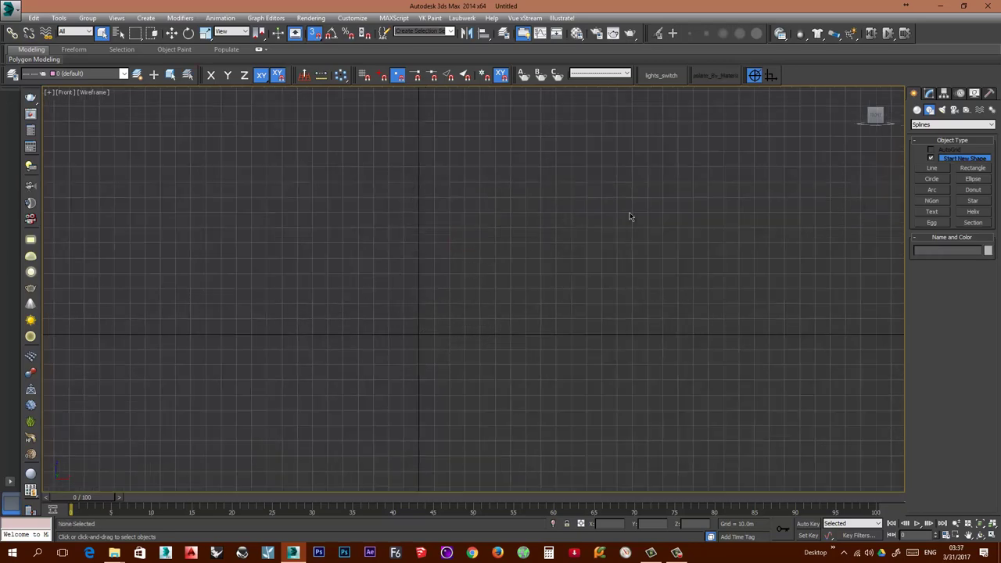
Edit the Angle snap value on the Grid and Snap Settings Options tab
right_click(315, 39)
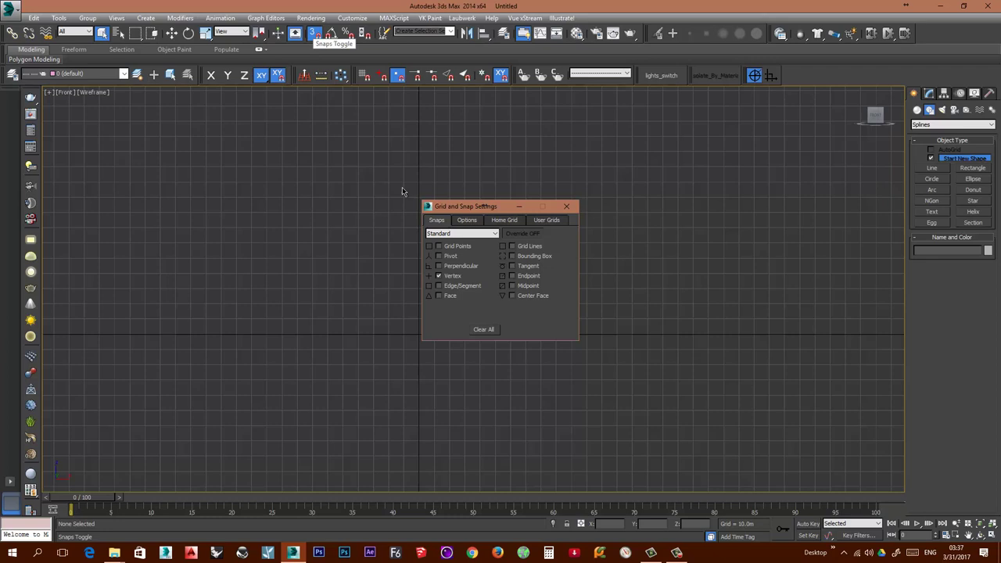
left_click_drag(454, 205, 403, 187)
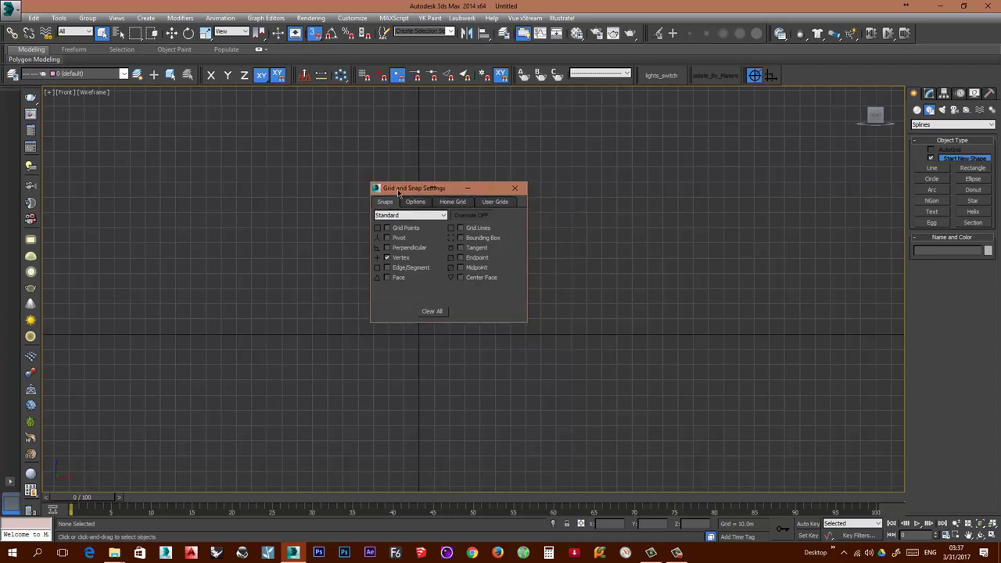
left_click(414, 202)
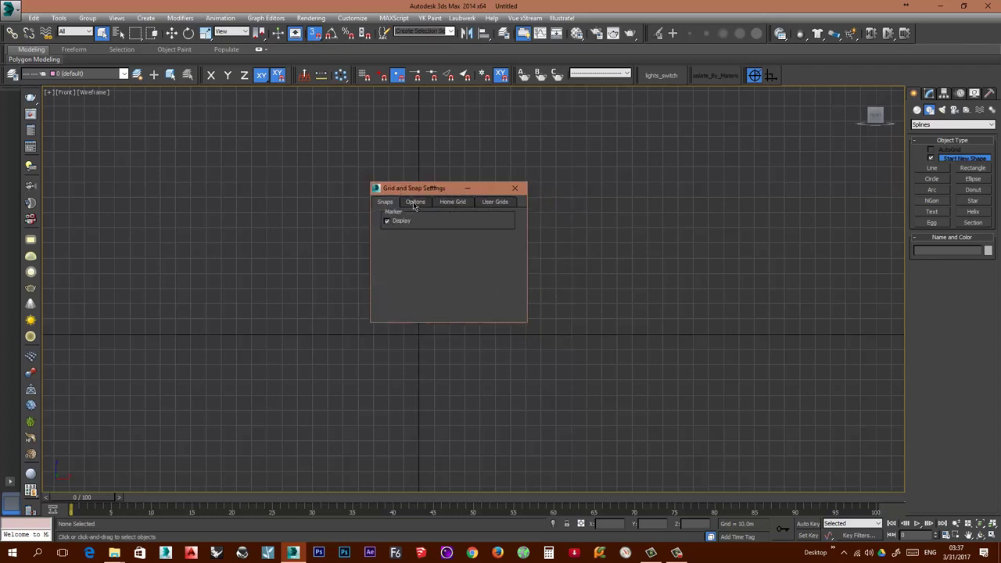
double_click(448, 265)
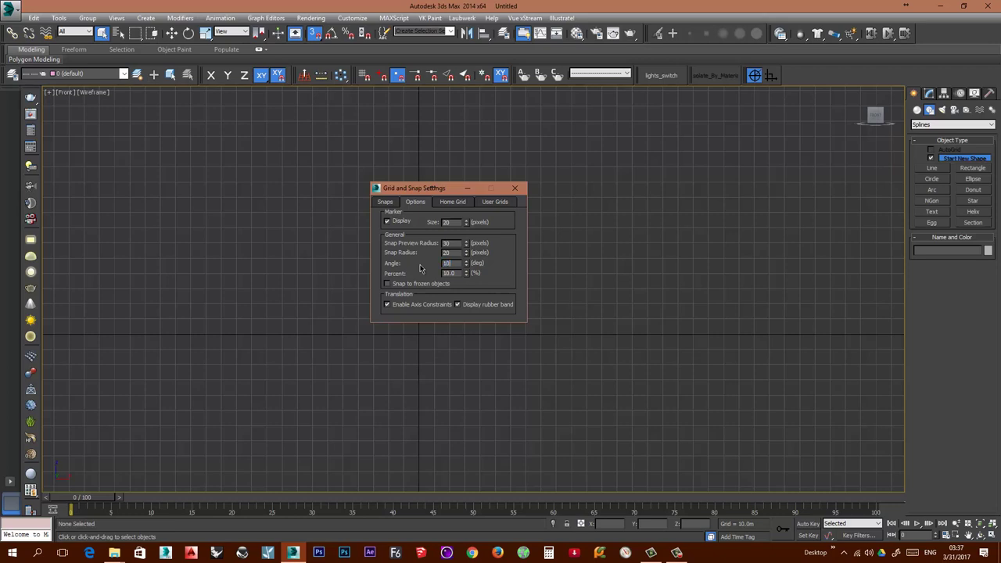
left_click(516, 190)
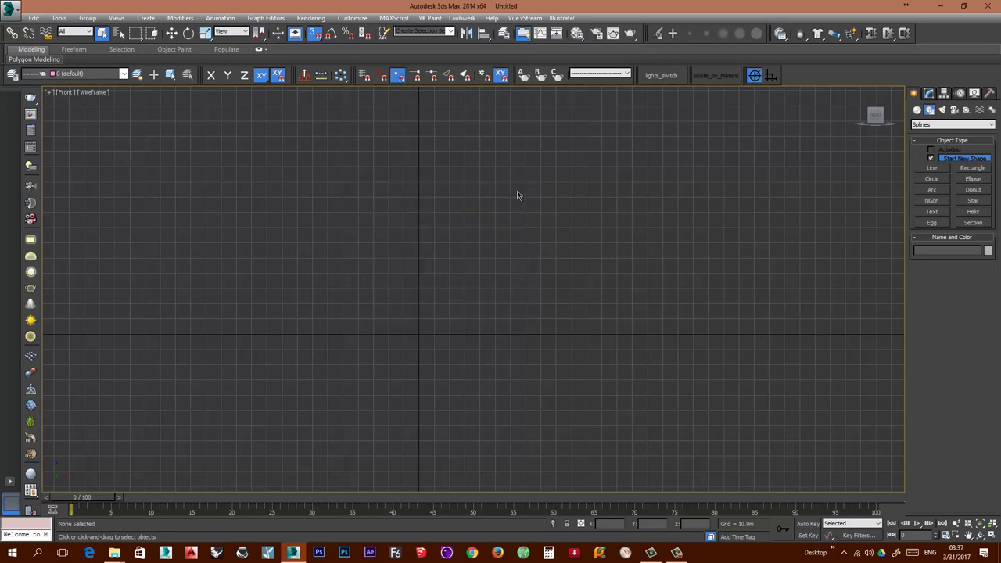
left_click(931, 169)
Draw a two-point line rising up-right from left of centre, then exit the Line tool
left_click(326, 329)
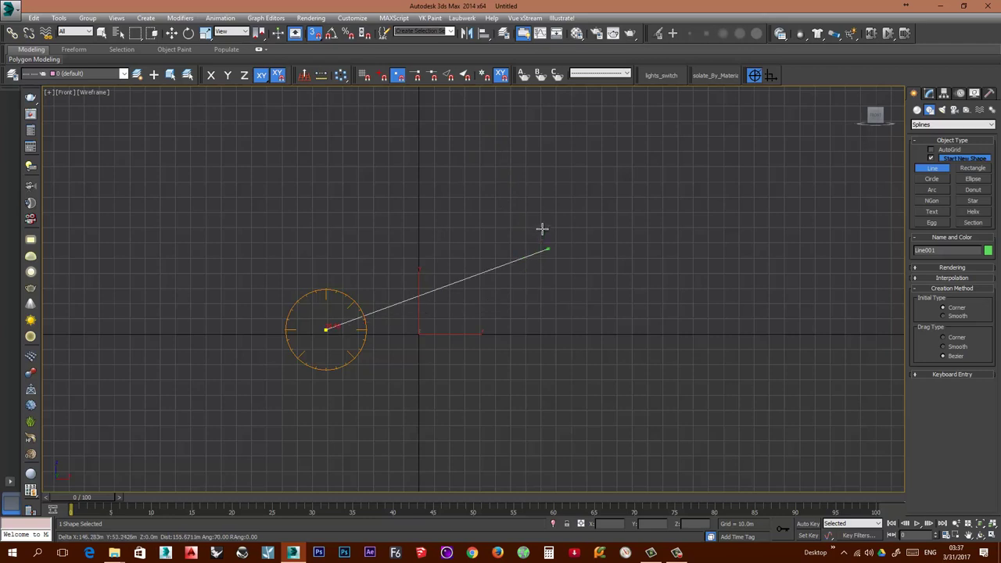
left_click(568, 206)
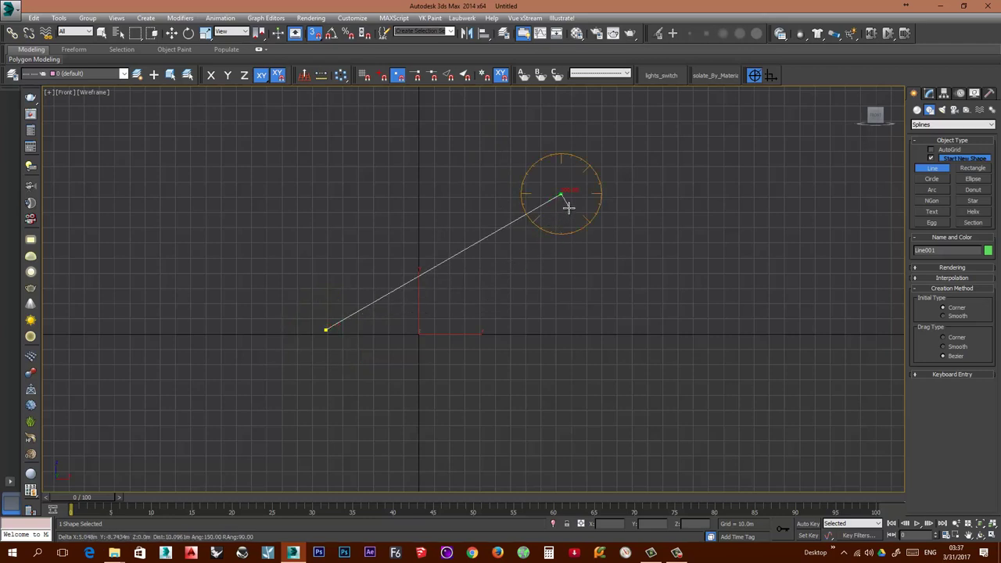
right_click(566, 263)
middle_click_drag(561, 268, 498, 335)
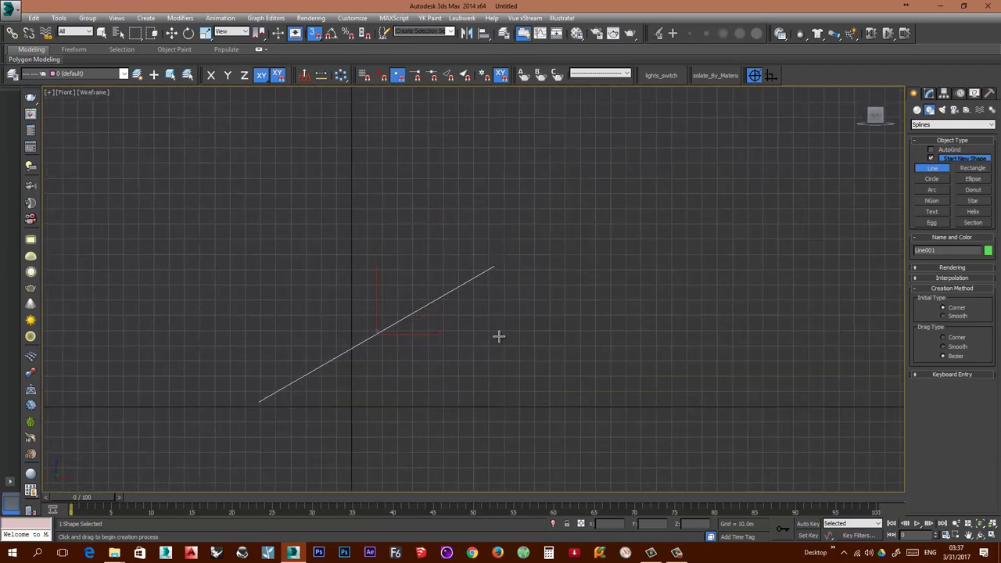
scroll(482, 340, "down", 2)
scroll(487, 337, "up", 2)
right_click(498, 318)
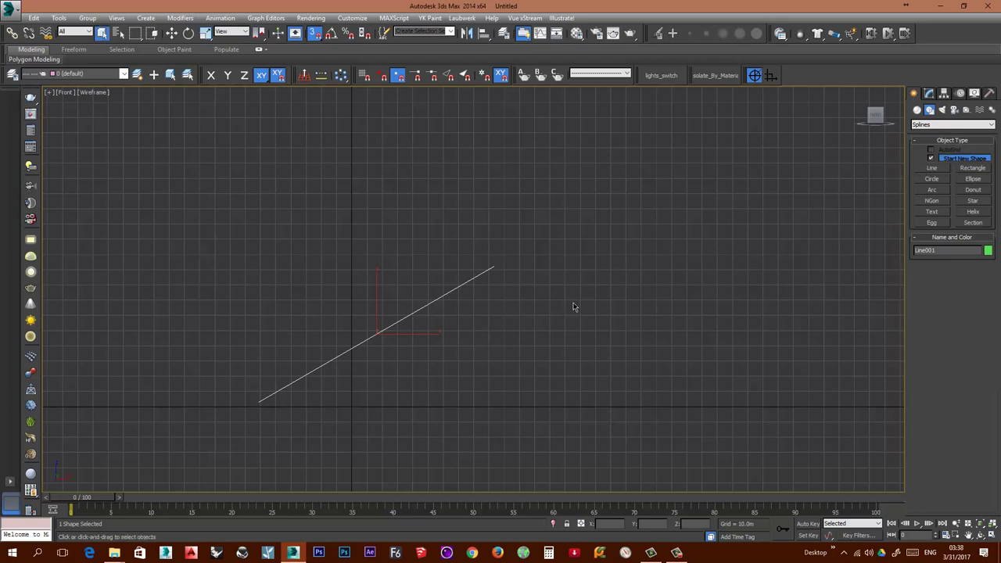
Draw a vertical two-point line to the right of the diagonal line
middle_click_drag(573, 306, 543, 301)
left_click(932, 169)
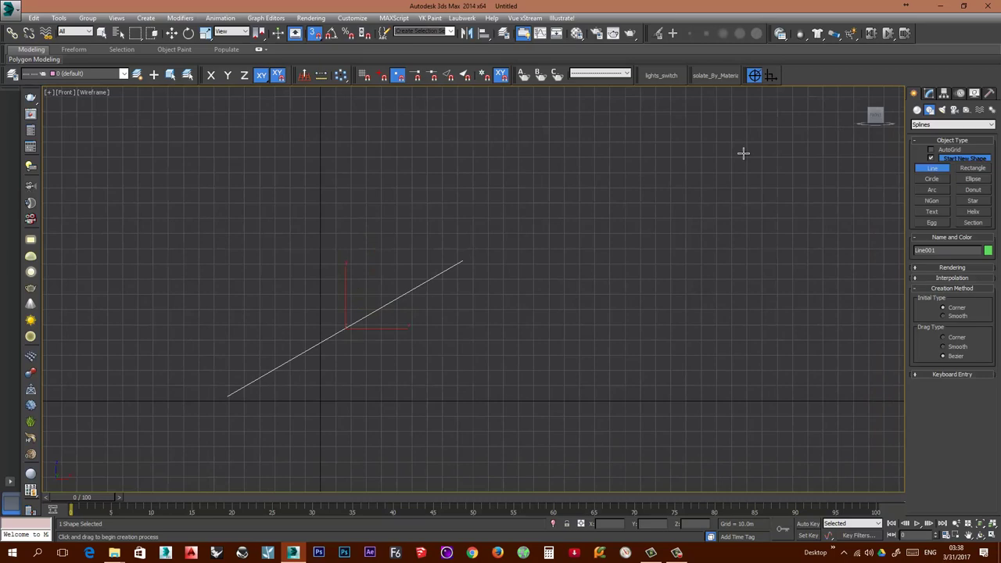
left_click(736, 136)
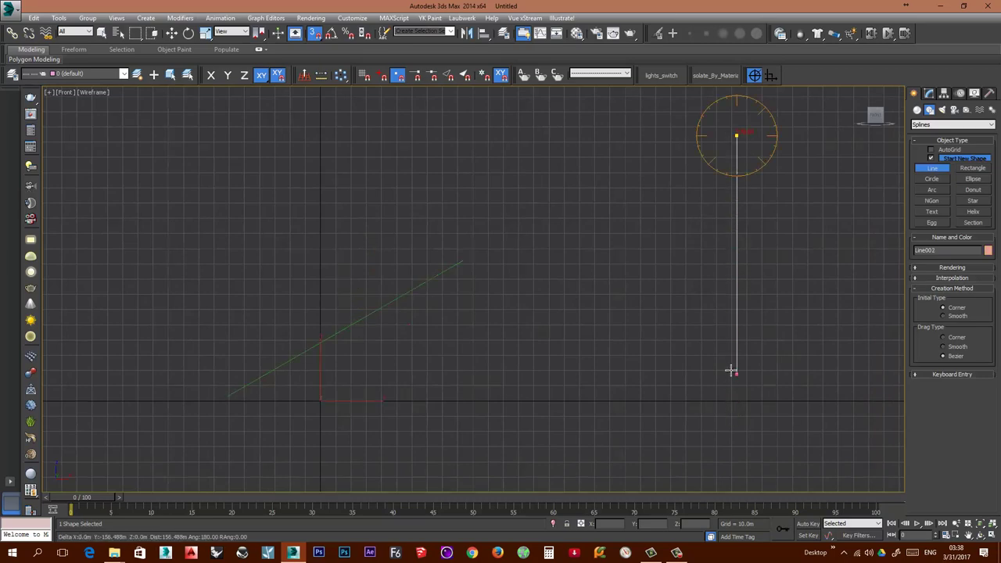
left_click(735, 362)
right_click(734, 360)
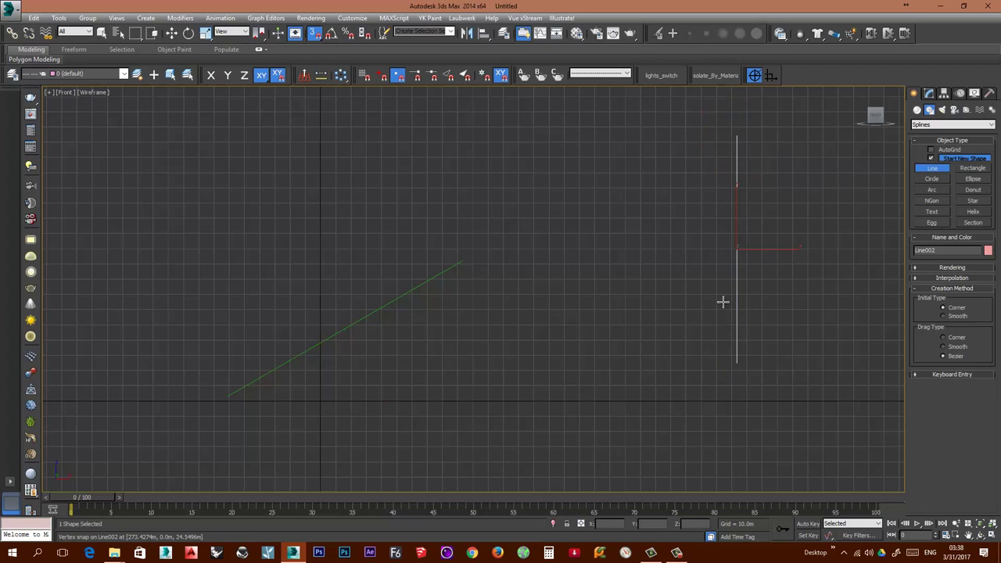
right_click(720, 269)
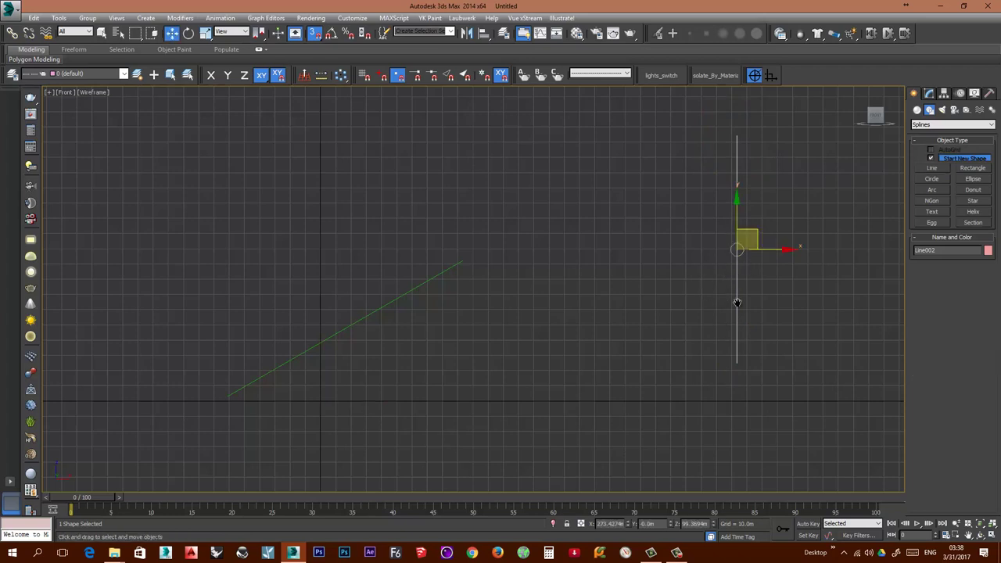
Move the vertical line up, then select Line001 and open the Modify panel
middle_click_drag(742, 226, 737, 290)
left_click_drag(731, 270, 719, 230)
middle_click_drag(667, 283, 631, 335)
left_click(629, 337)
scroll(617, 364, "down", 3)
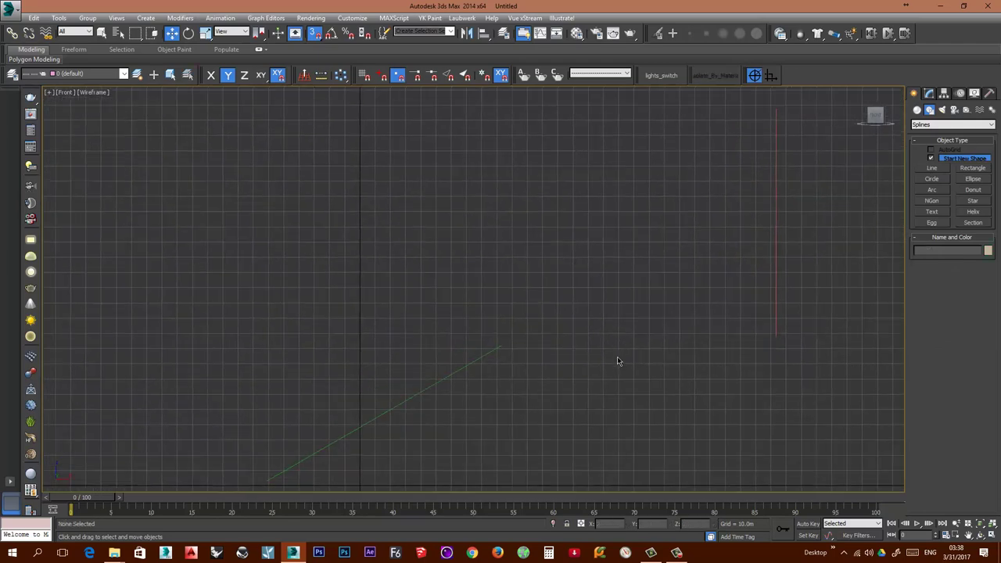
left_click(529, 352)
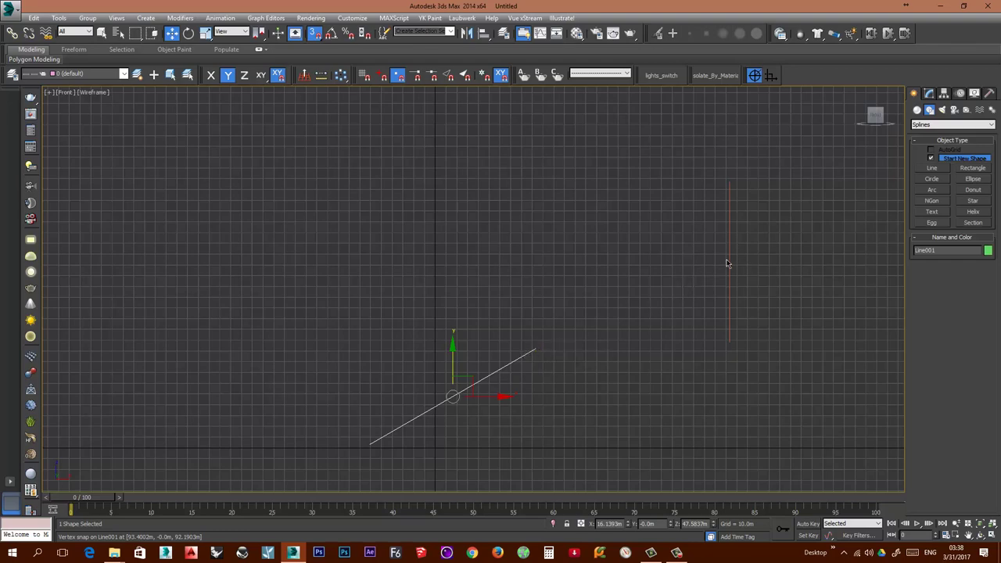
middle_click_drag(579, 349, 570, 315)
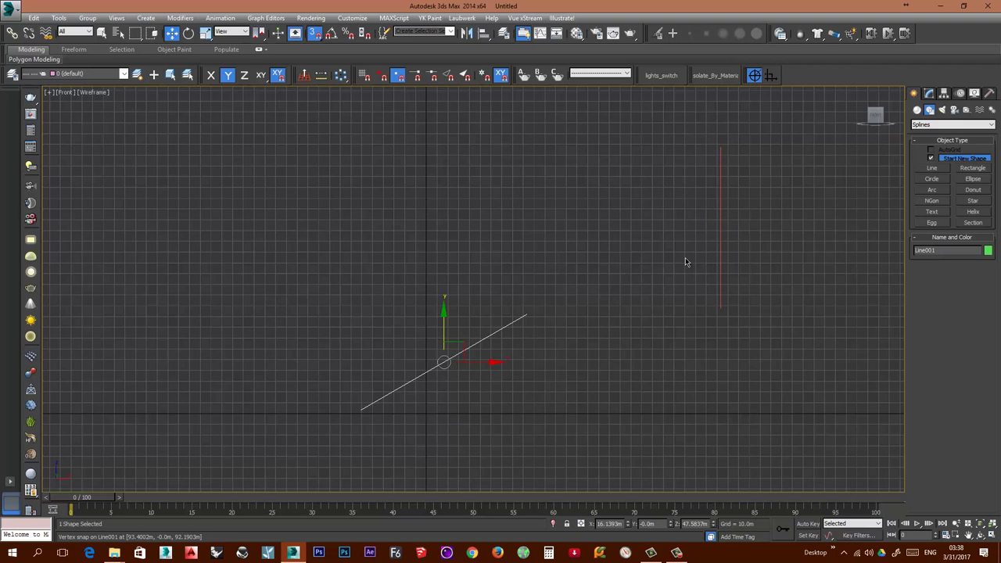
left_click(930, 94)
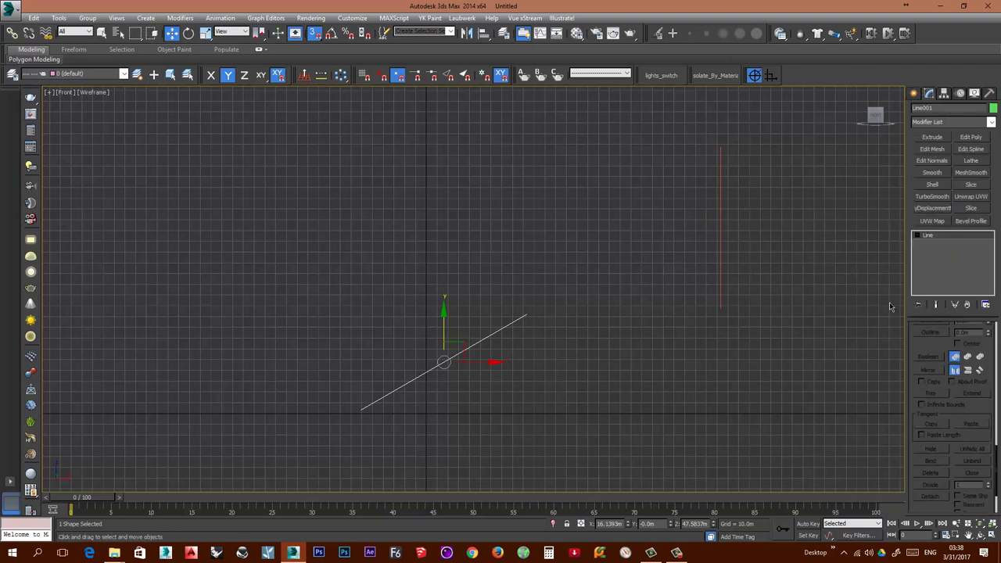
Attach the vertical line to Line001 using Attach in the Geometry rollout
left_click_drag(920, 346, 908, 498)
scroll(923, 394, "up", 6)
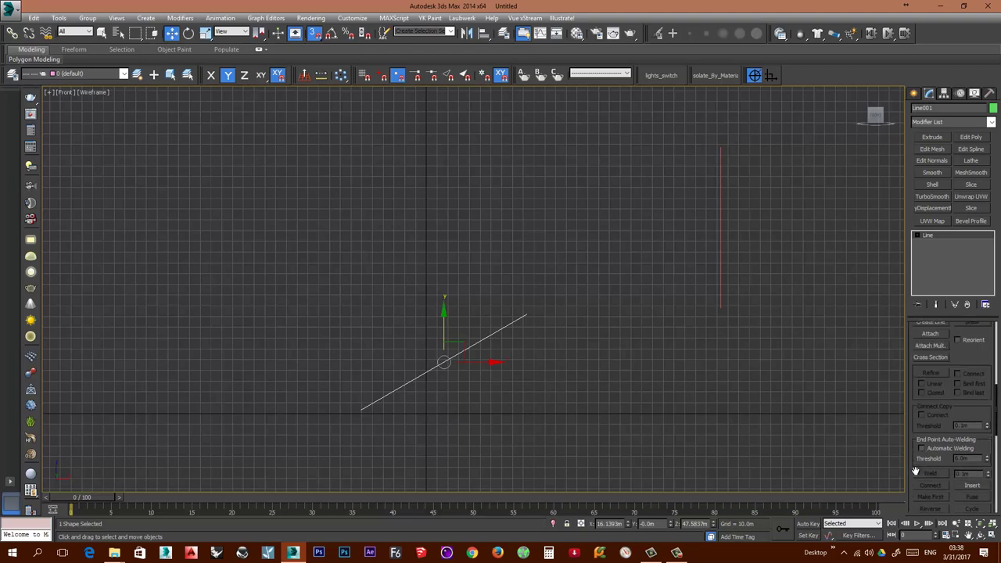
left_click(930, 389)
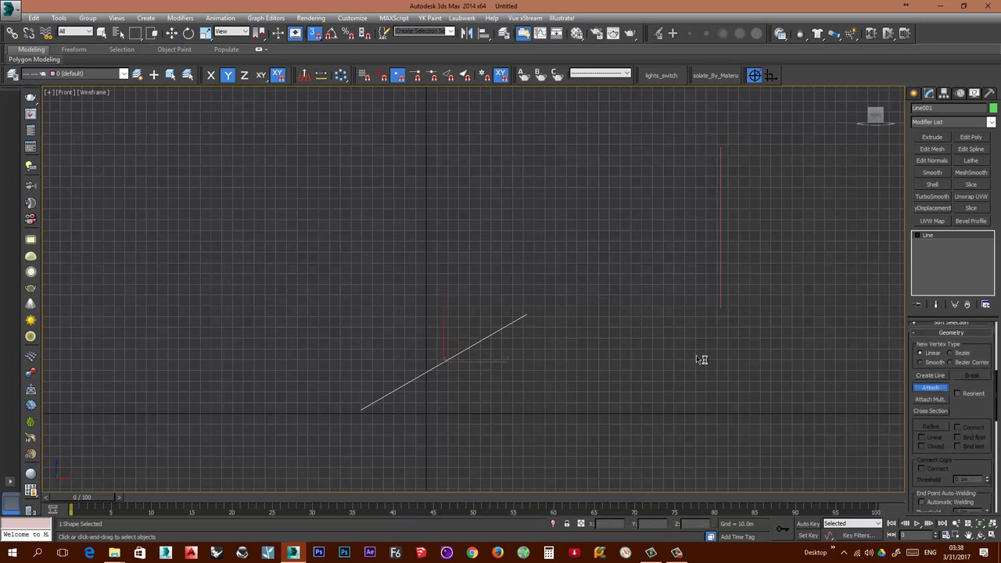
left_click(722, 230)
right_click(722, 225)
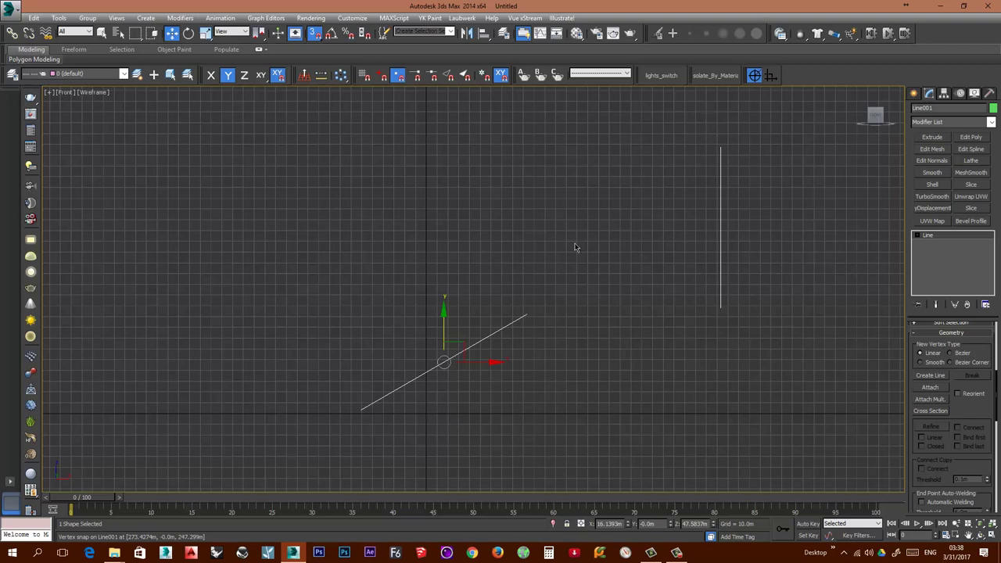
Switch Line001 to the Spline sub-object level and browse its geometry options
middle_click_drag(599, 271, 547, 258)
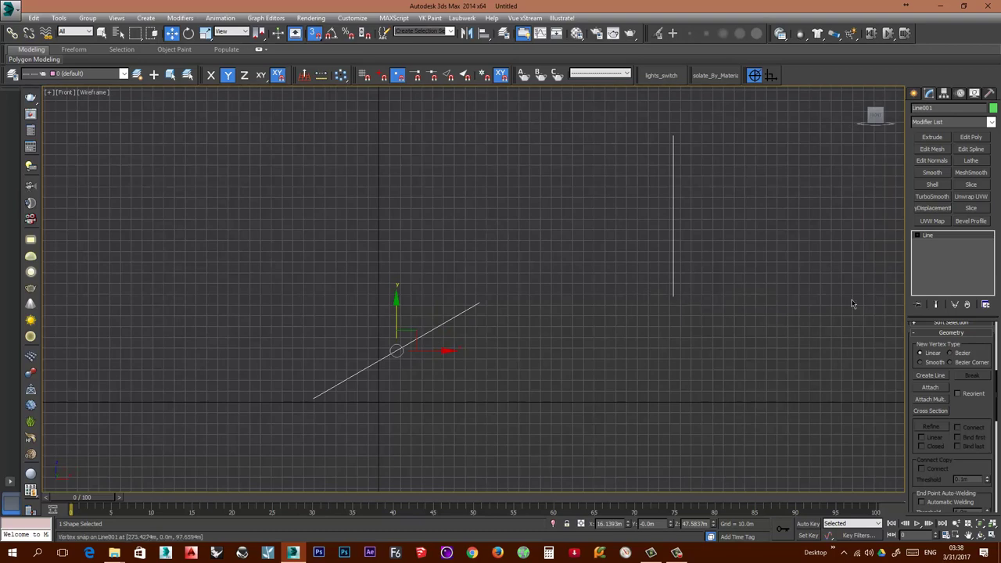
left_click(918, 236)
left_click(936, 260)
middle_click_drag(674, 331, 680, 356)
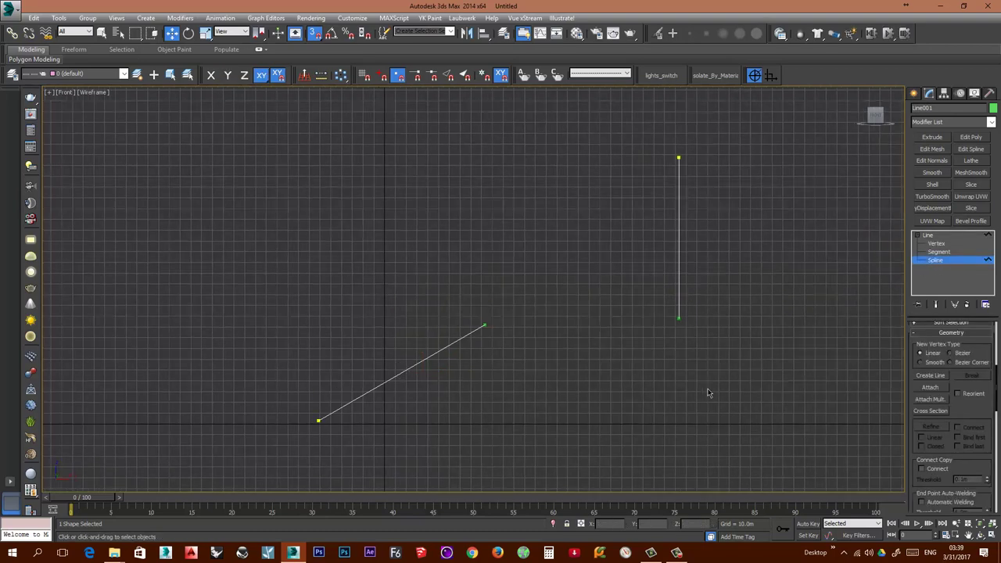
scroll(918, 423, "down", 3)
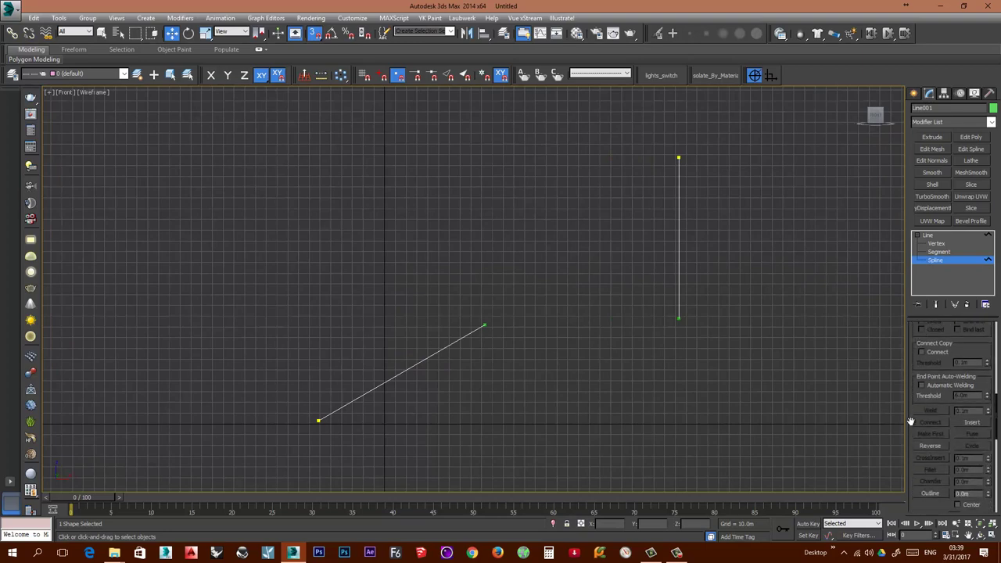
scroll(912, 422, "down", 3)
scroll(919, 405, "down", 3)
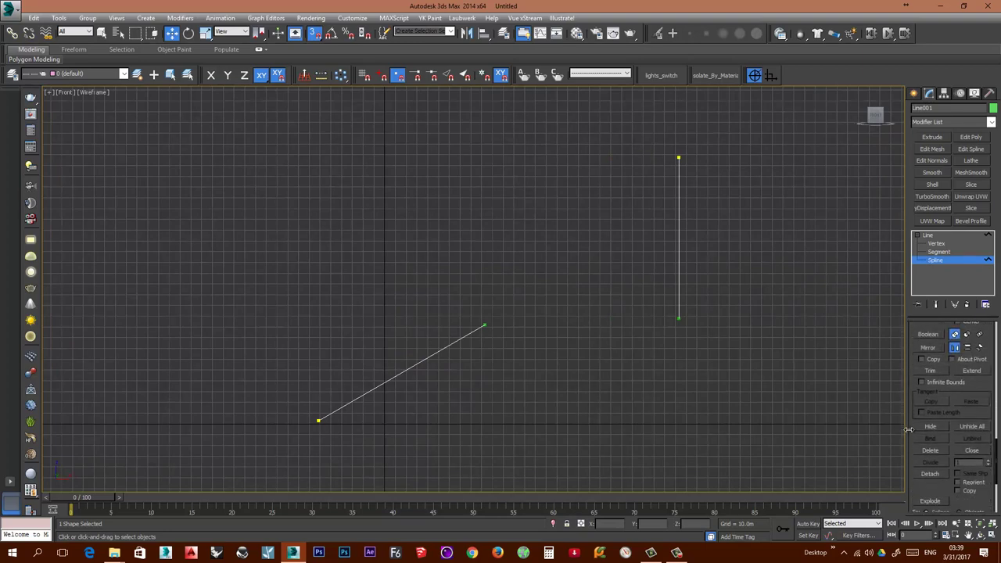
scroll(910, 431, "down", 2)
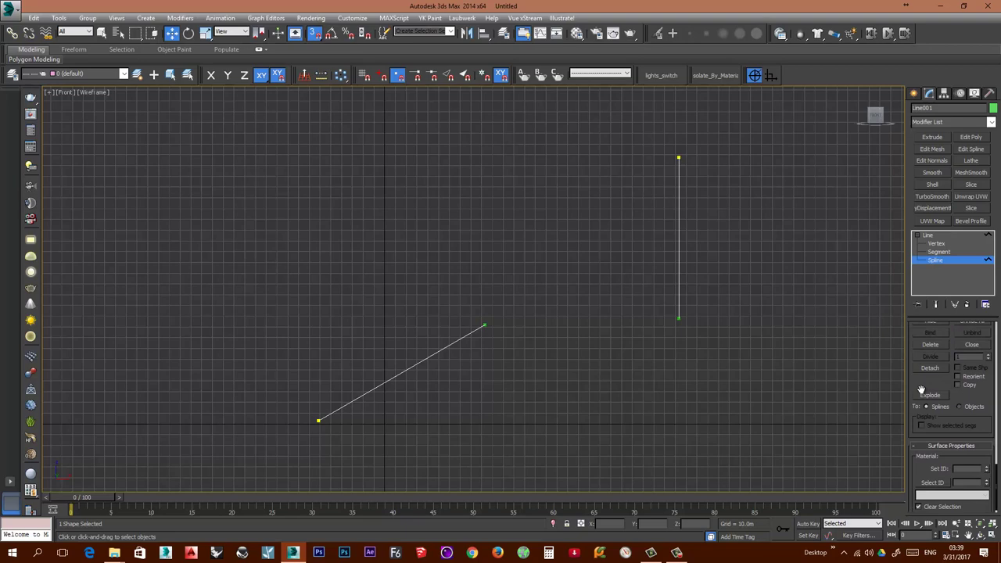
scroll(922, 430, "down", 1)
scroll(923, 429, "up", 3)
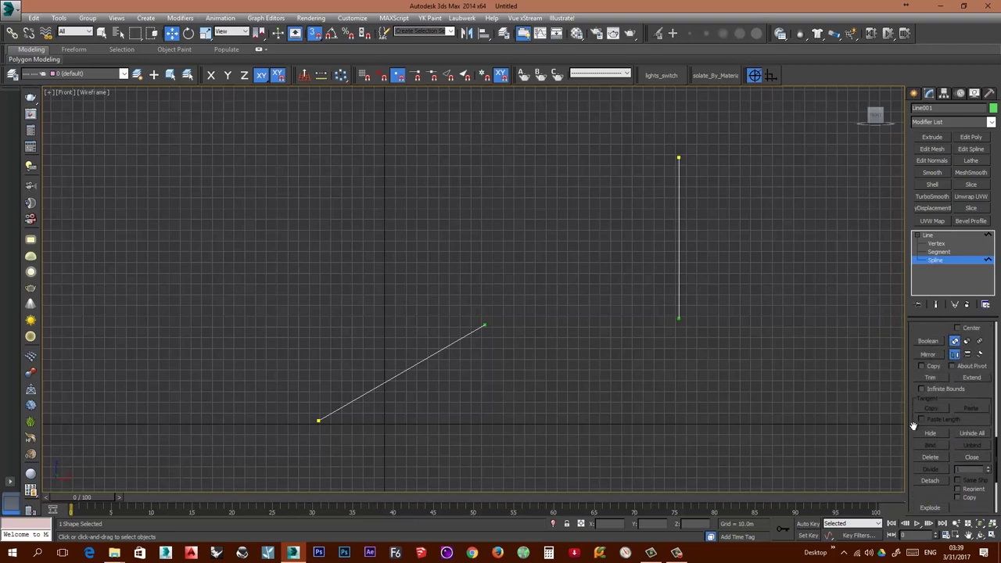
Extend the diagonal's end to the vertical line, then trim the vertical segment above their crossing
left_click(972, 378)
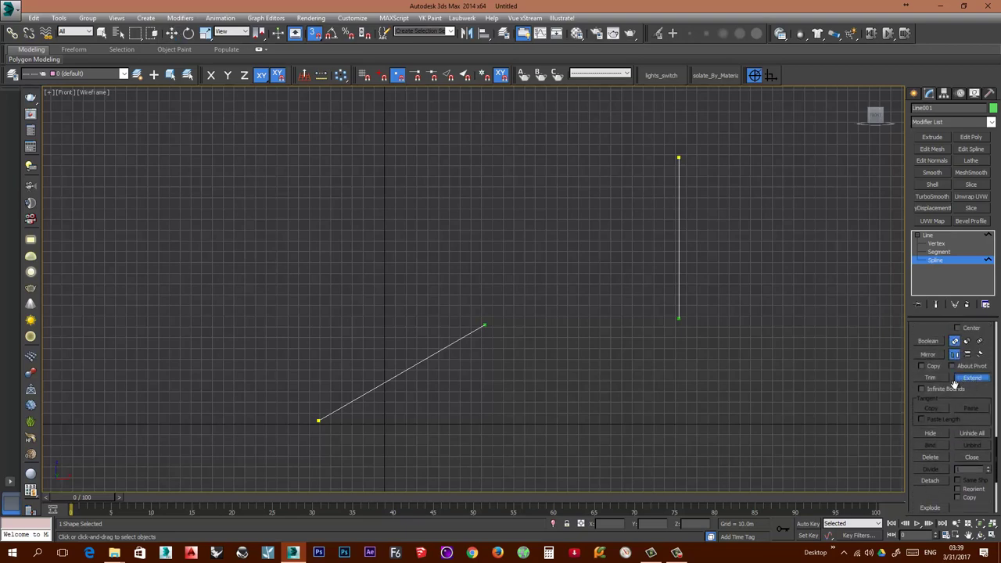
left_click(481, 327)
left_click(928, 378)
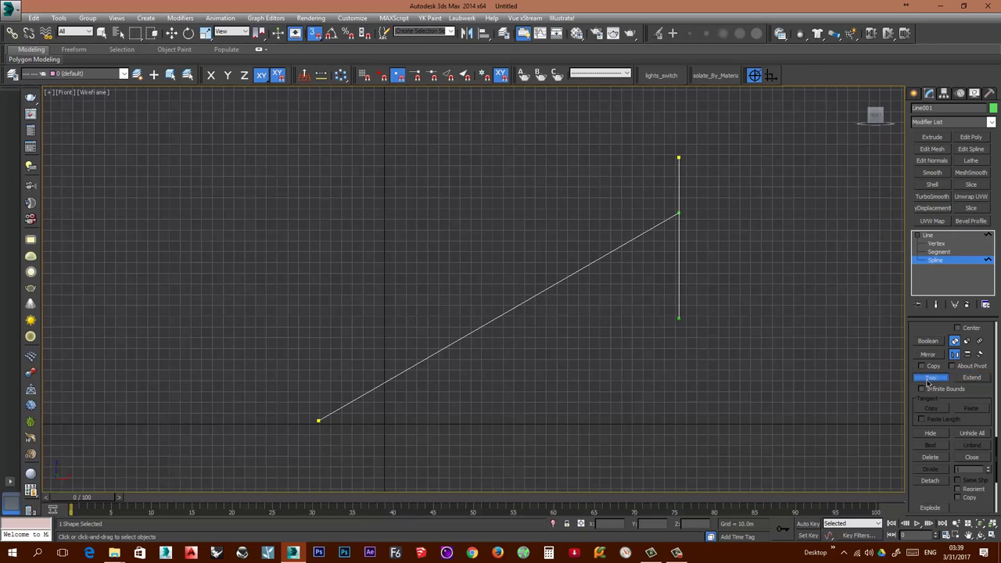
left_click(679, 179)
right_click(715, 196)
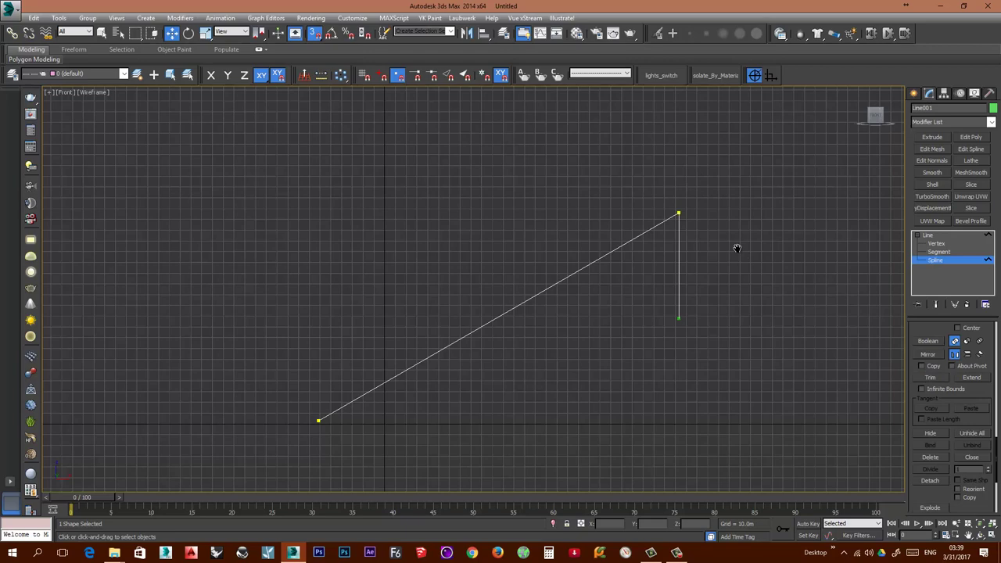
middle_click_drag(737, 248, 735, 283)
scroll(621, 250, "down", 3)
scroll(625, 266, "up", 2)
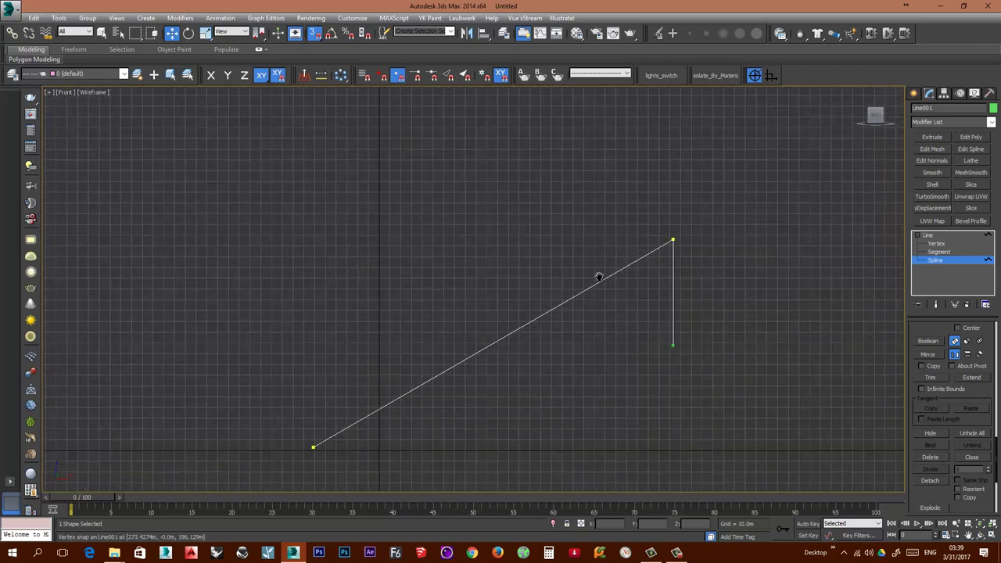
middle_click_drag(599, 275, 613, 239)
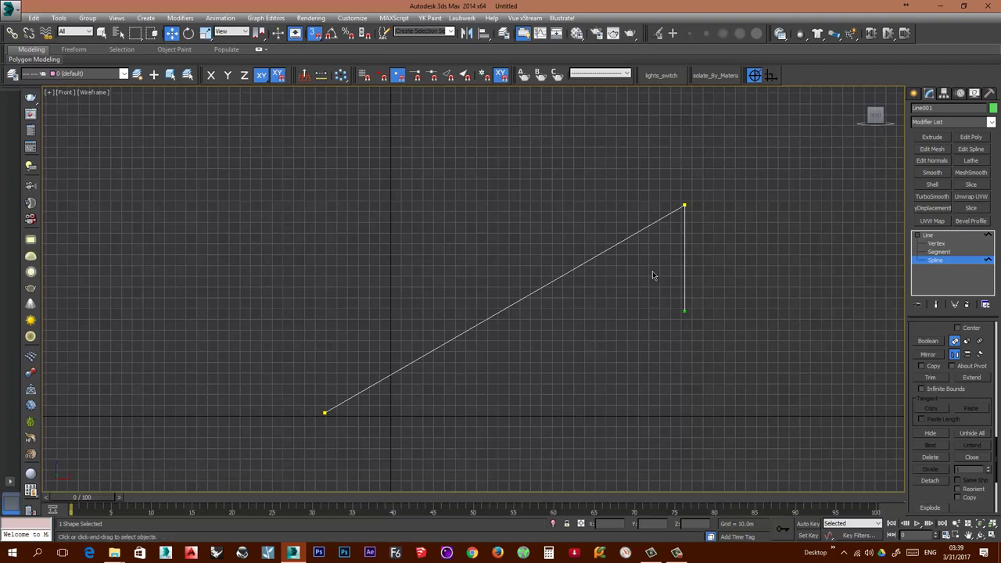
Delete the joined Line001 shape, enable Ortho Snapping Mode, and show the Splines shape types
left_click(926, 236)
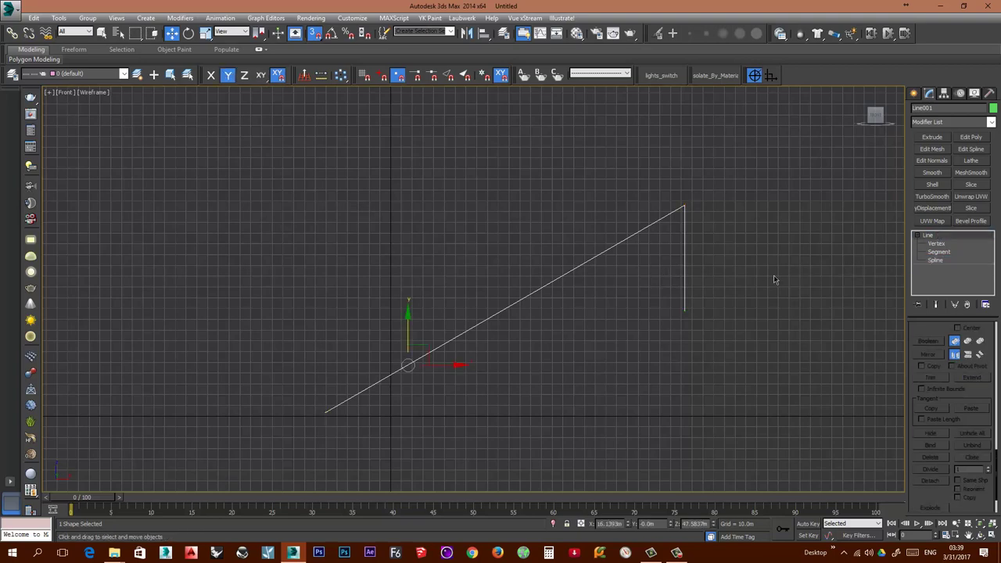
key("Delete")
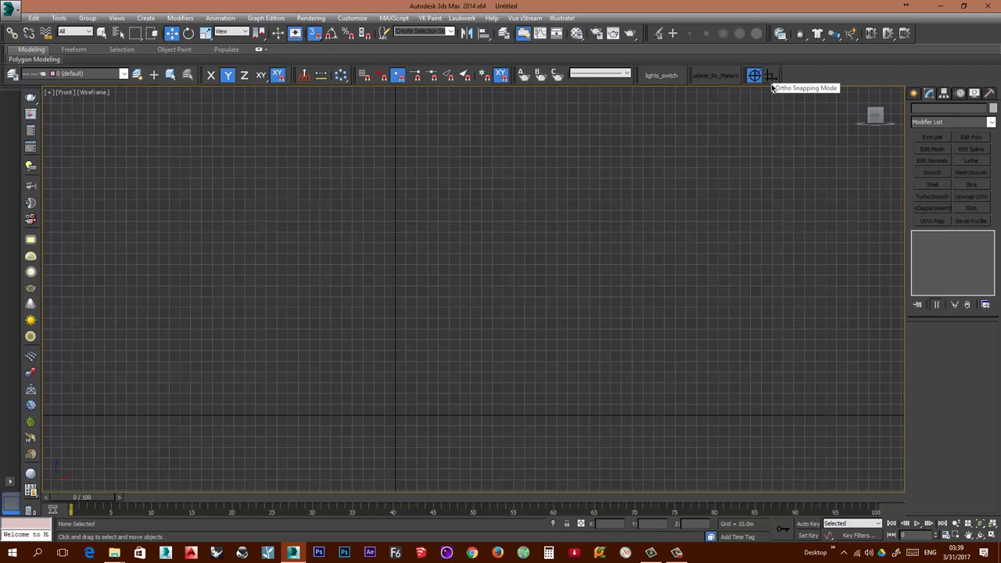
left_click(770, 75)
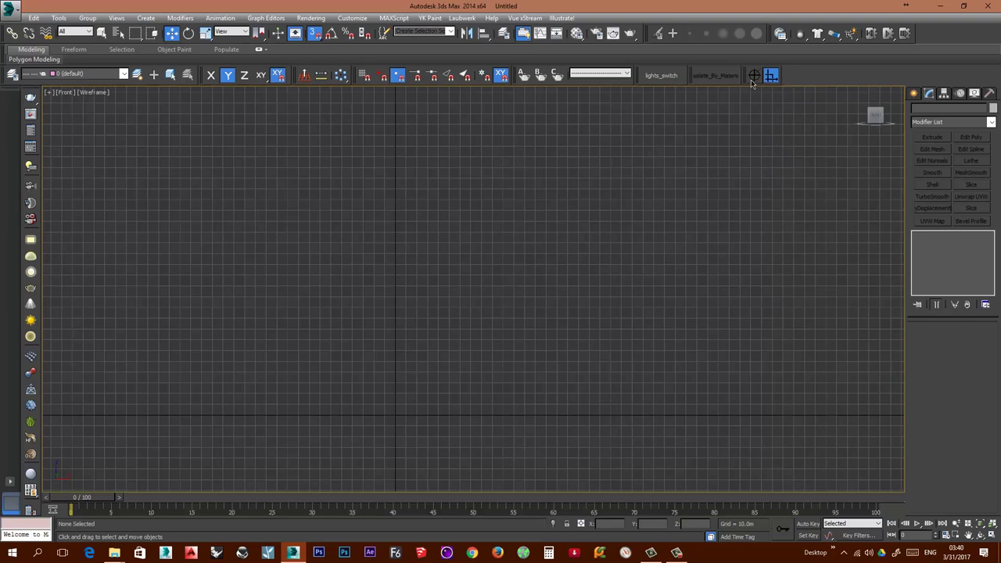
middle_click_drag(514, 265, 574, 235)
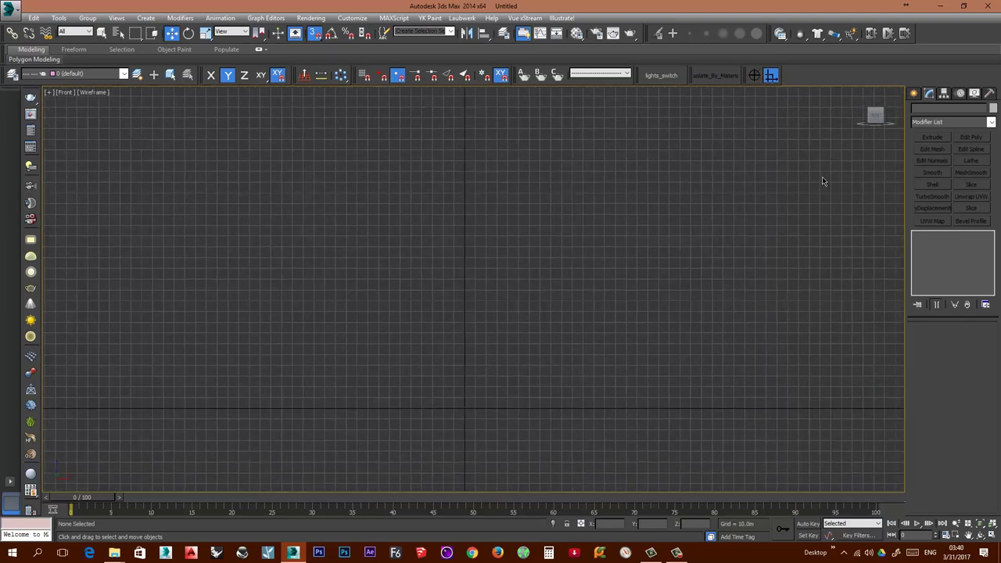
left_click(913, 93)
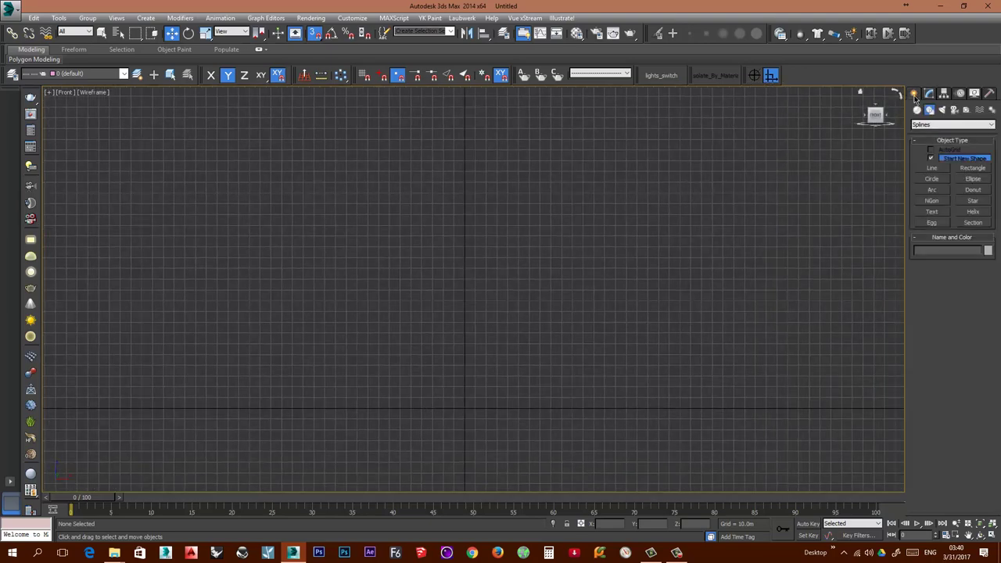
Draw an ortho-snapped line up from the baseline, across to the right, and down the right side
left_click(931, 168)
left_click_drag(352, 411, 358, 260)
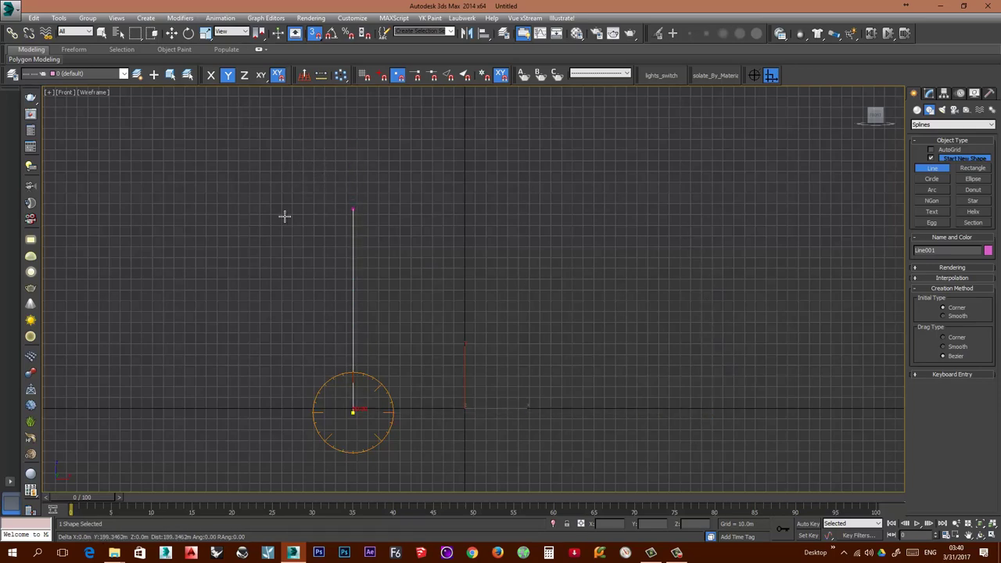
middle_click_drag(284, 216, 329, 211)
left_click(336, 175)
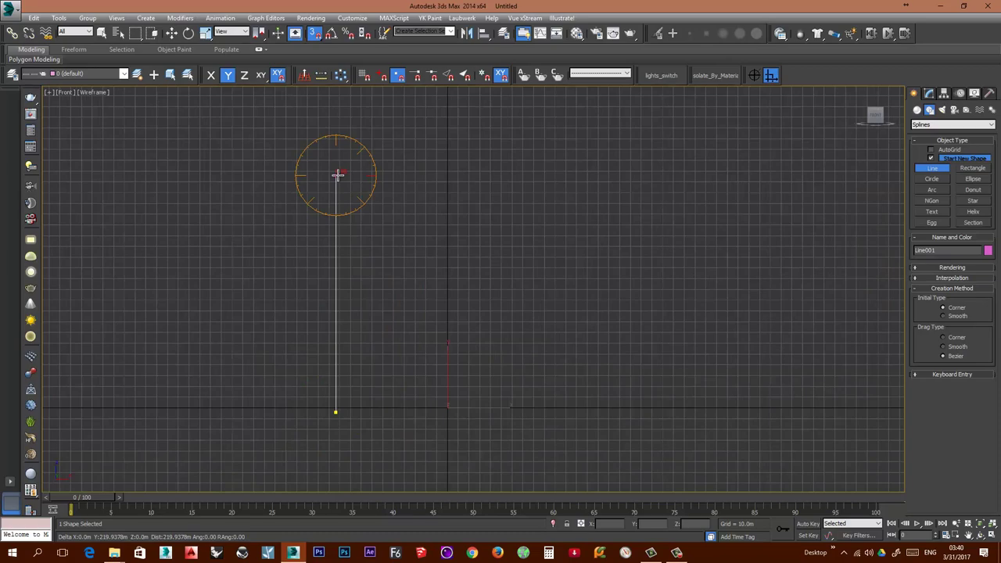
left_click(743, 175)
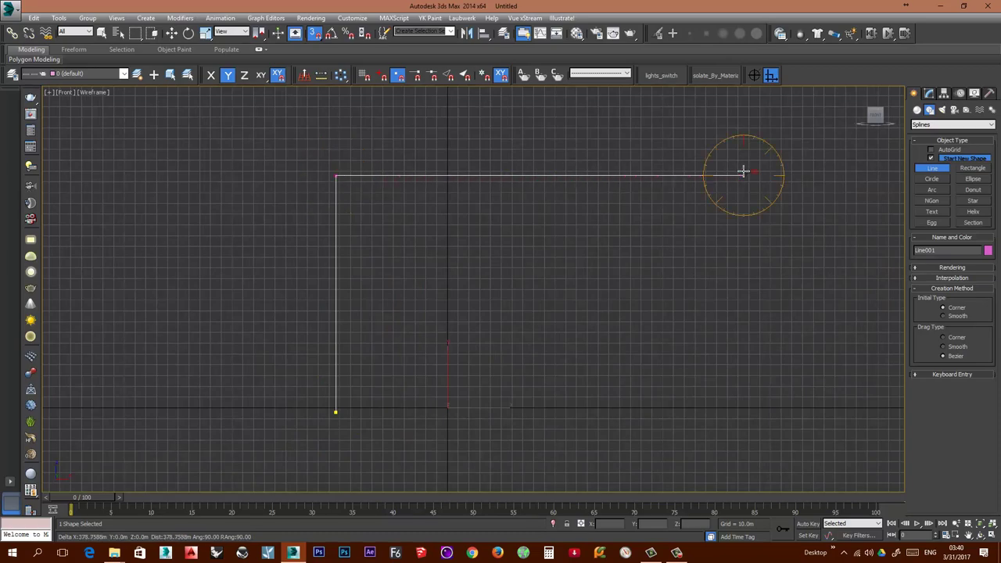
scroll(641, 202, "down", 3)
scroll(682, 229, "up", 2)
scroll(683, 229, "up", 2)
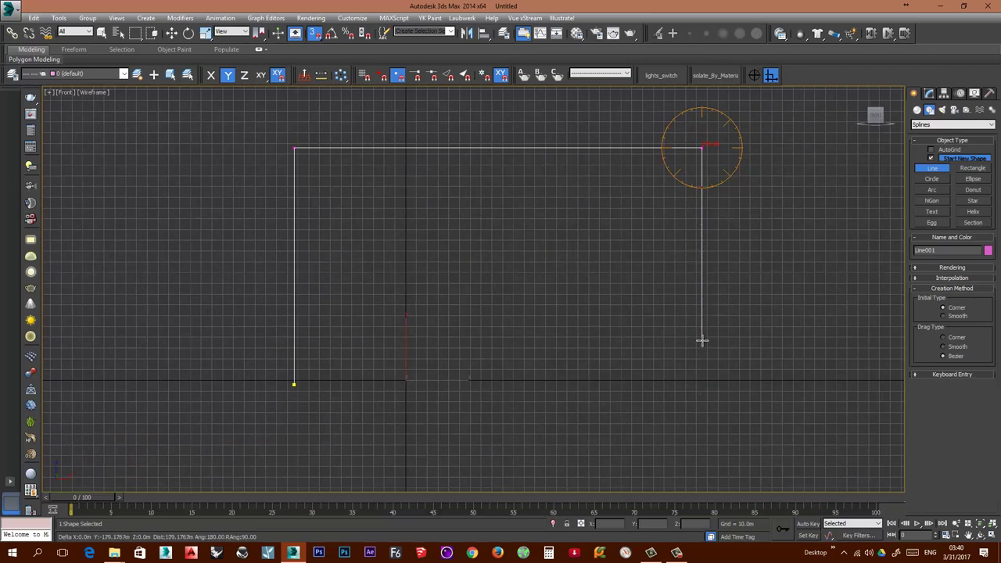
left_click(709, 383)
Replace the last vertex with a bottom-right corner, close the rectangular spline, then delete it
key("BackSpace")
left_click(703, 436)
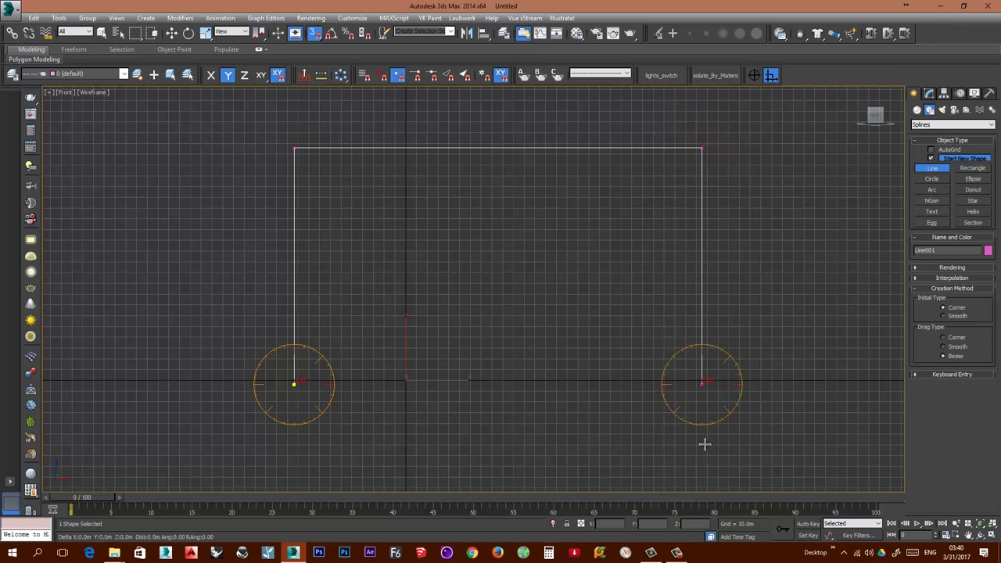
left_click(294, 385)
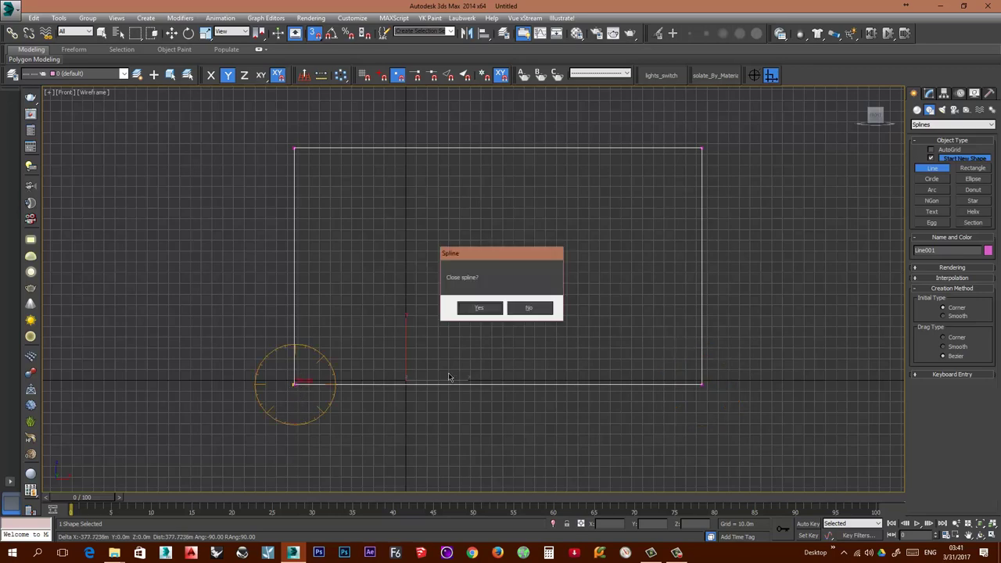
left_click(479, 307)
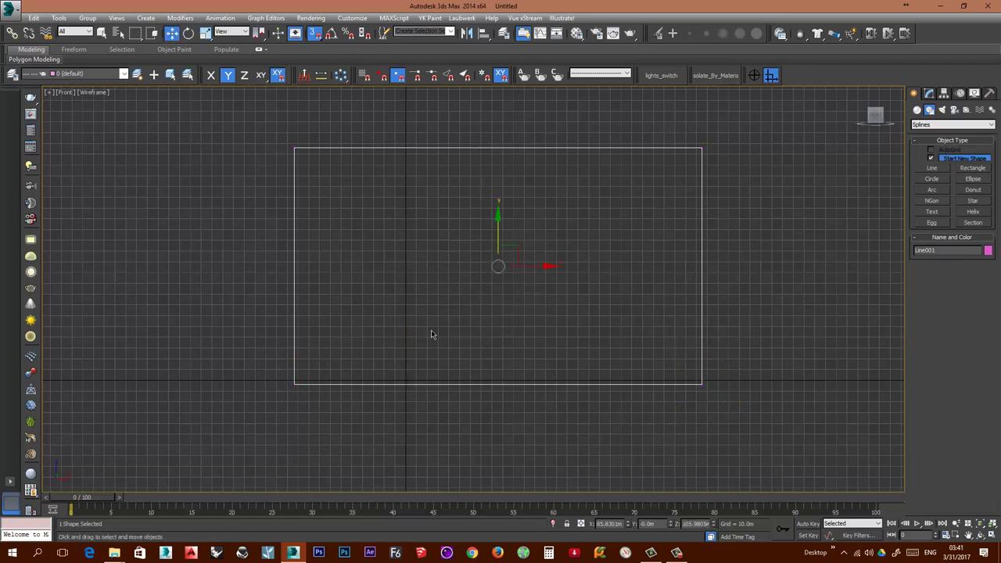
key("Delete")
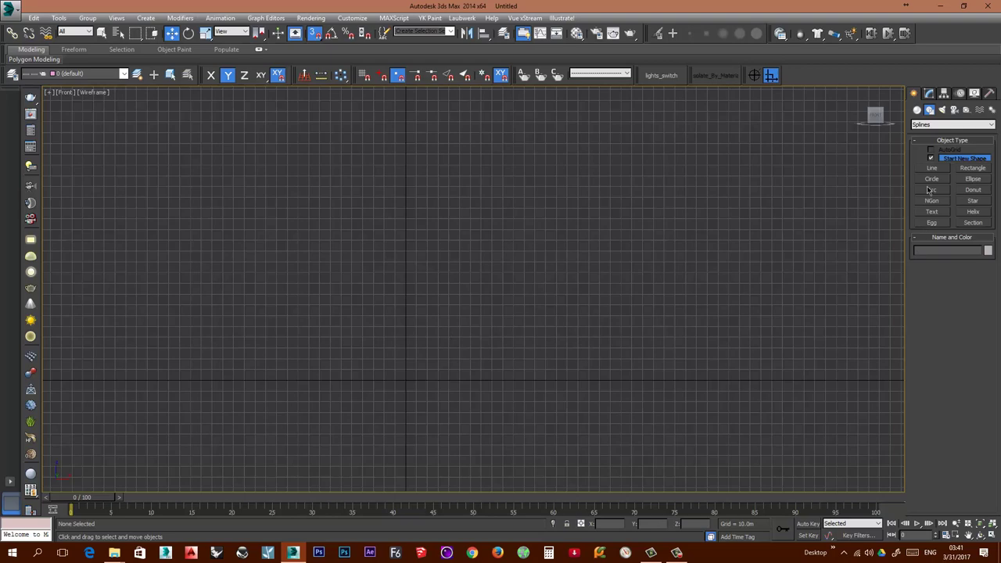
Start a new line with a vertical left side and a horizontal top edge
left_click(931, 168)
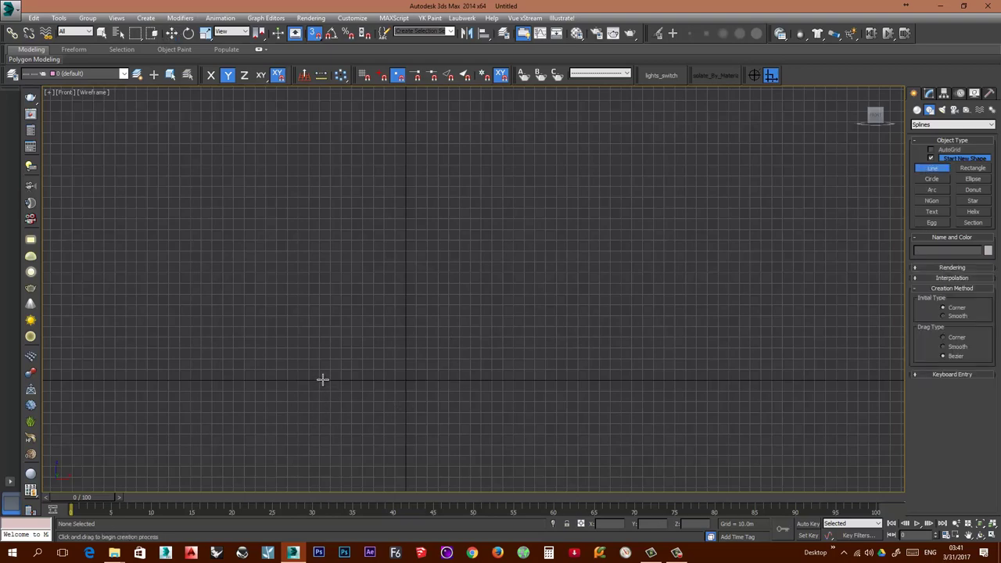
left_click(322, 380)
left_click(323, 186)
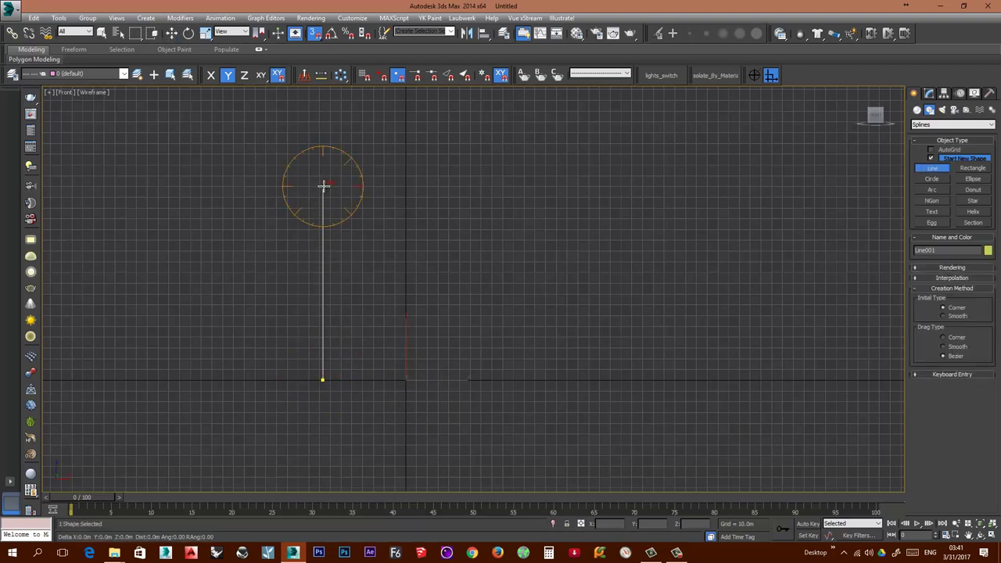
left_click(787, 186)
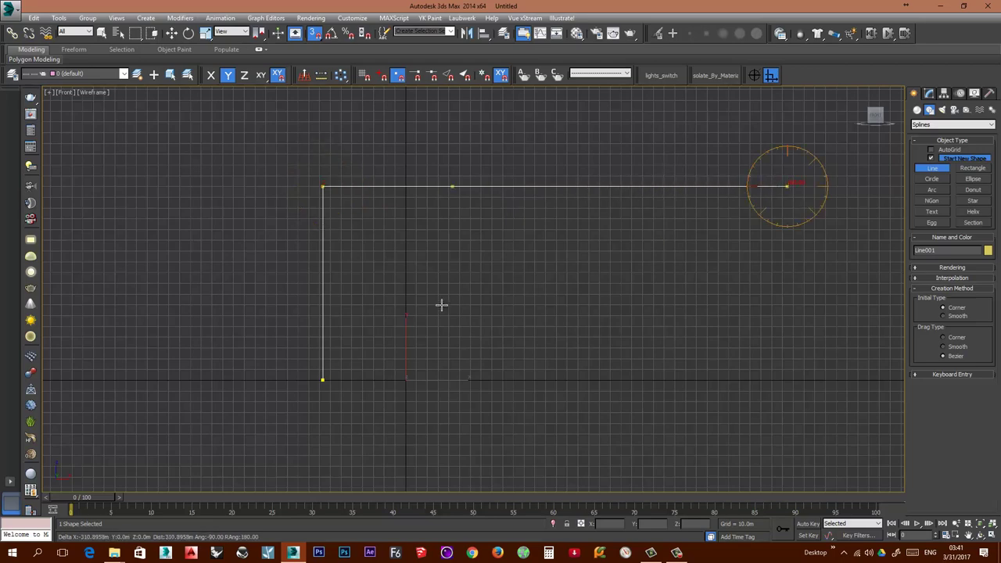
scroll(441, 304, "down", 3)
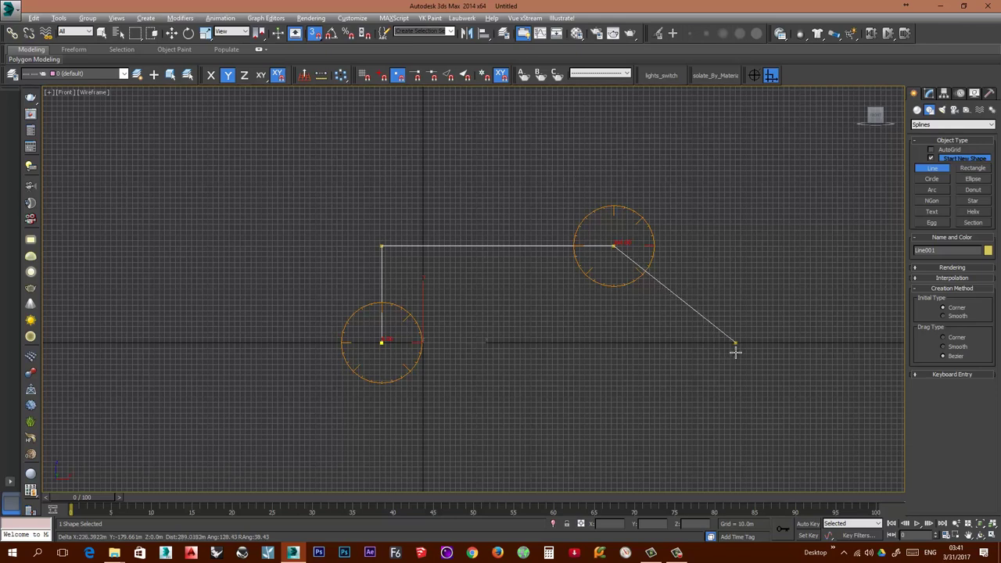
left_click(613, 344)
right_click(511, 380)
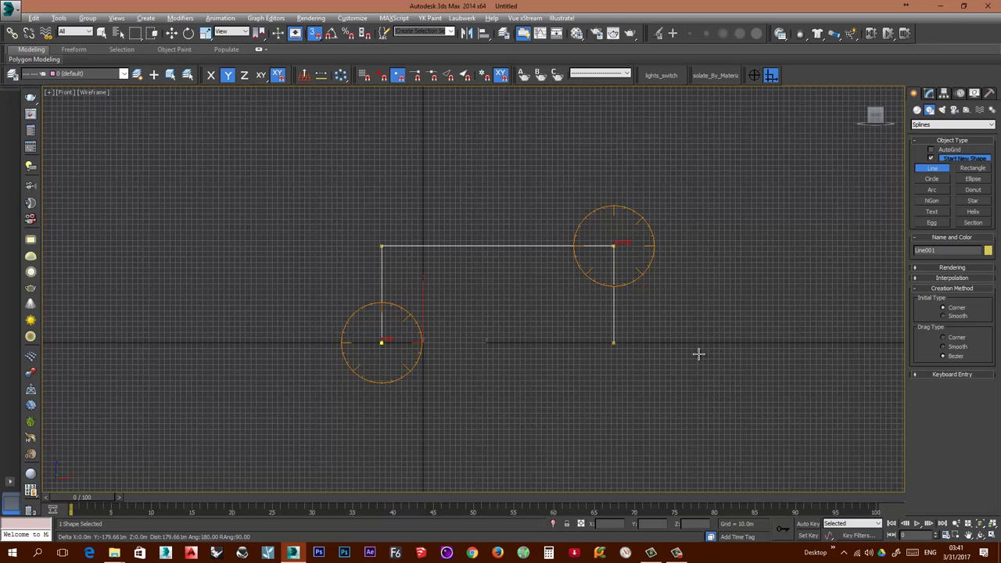
Run a sloping right edge down to the baseline and close the spline at the first vertex
left_click(860, 360)
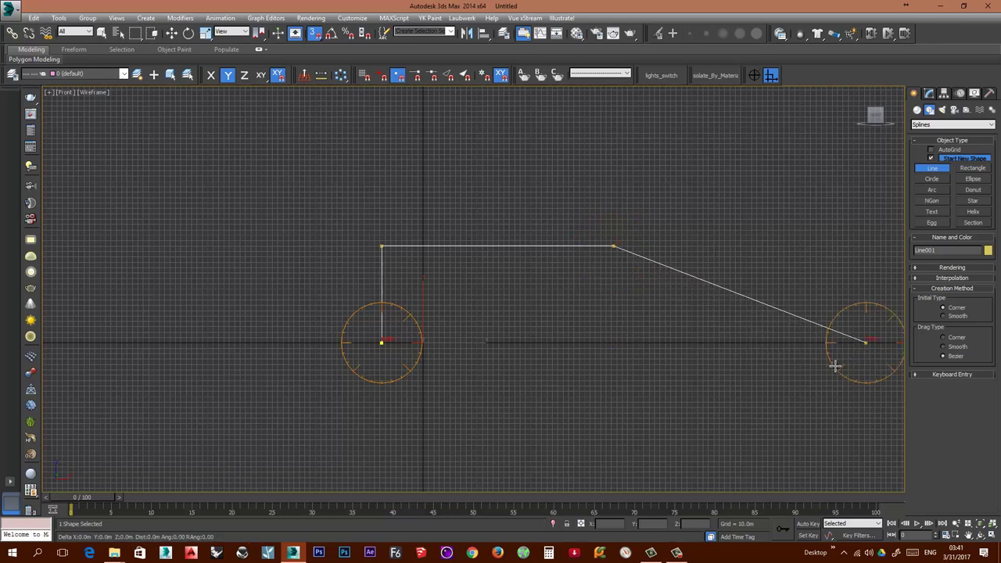
left_click(381, 345)
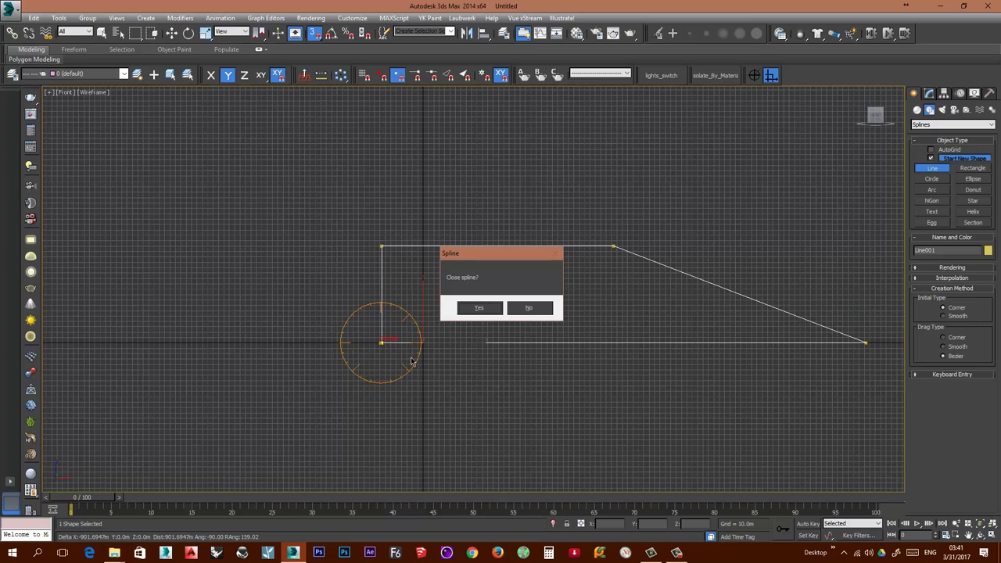
left_click(474, 306)
right_click(485, 329)
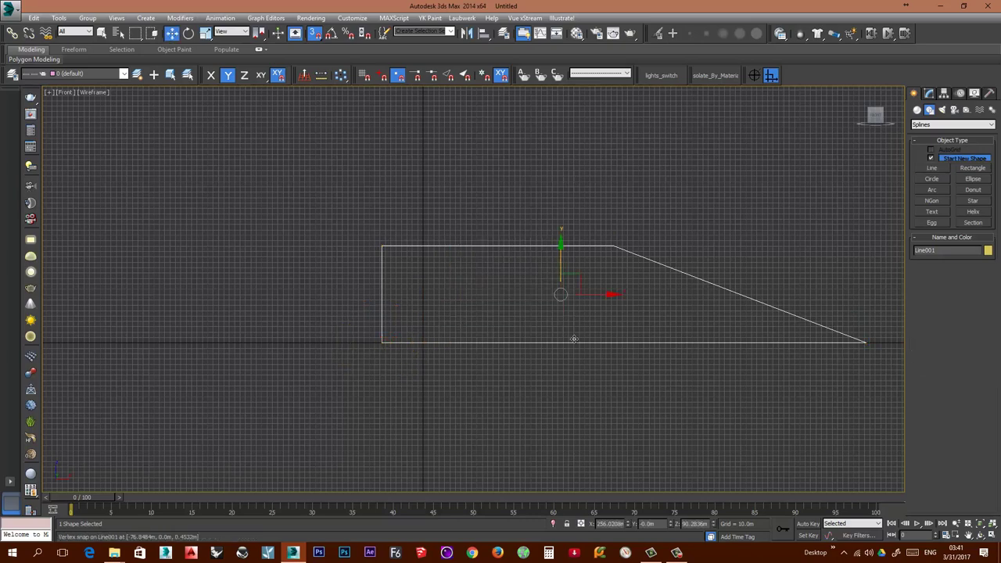
Reframe the view and delete the slanted closed shape, leaving the Front viewport empty
middle_click_drag(568, 351, 476, 353)
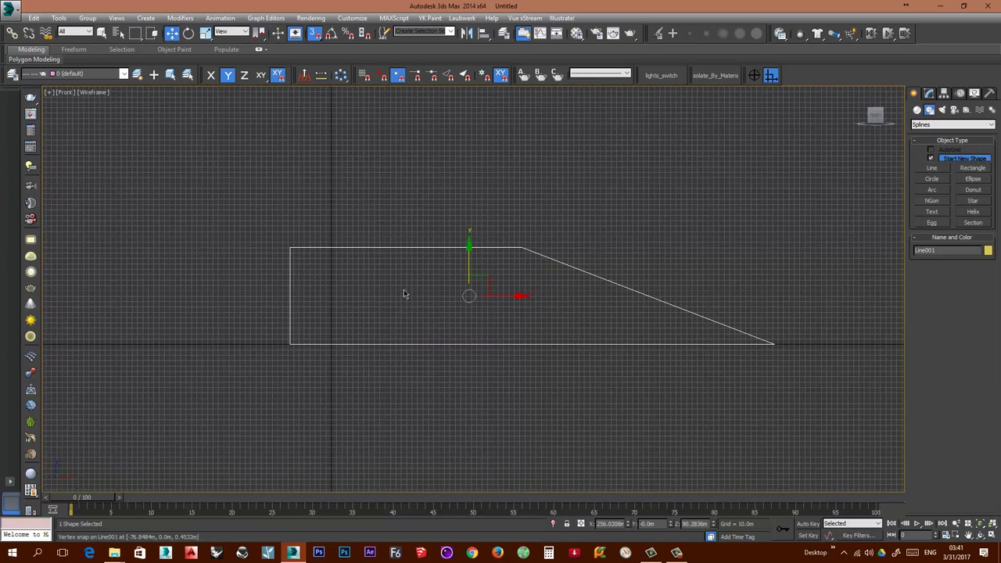
middle_click_drag(413, 301, 524, 298)
scroll(479, 274, "down", 2)
scroll(485, 297, "up", 2)
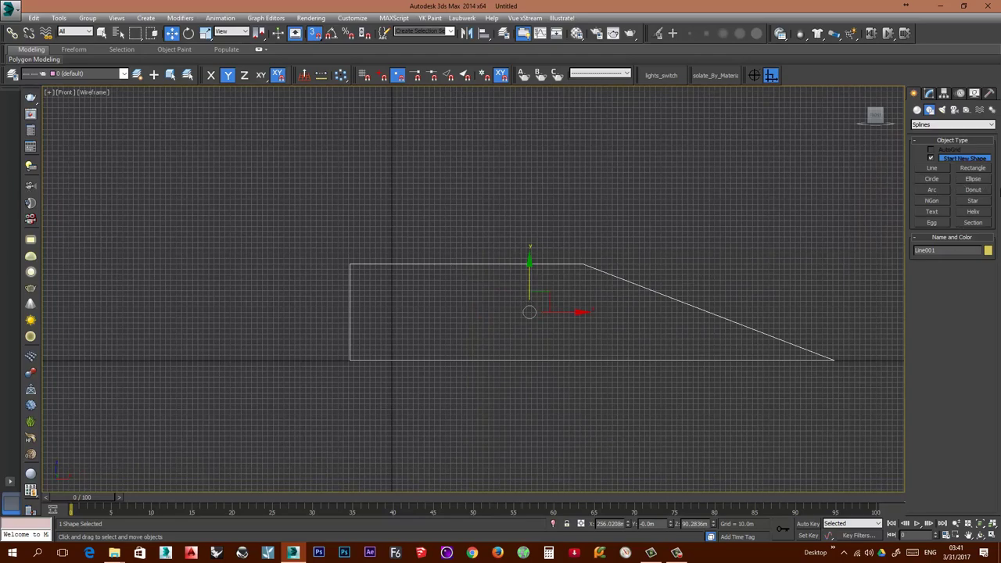
middle_click_drag(650, 251, 623, 298)
scroll(626, 308, "down", 1)
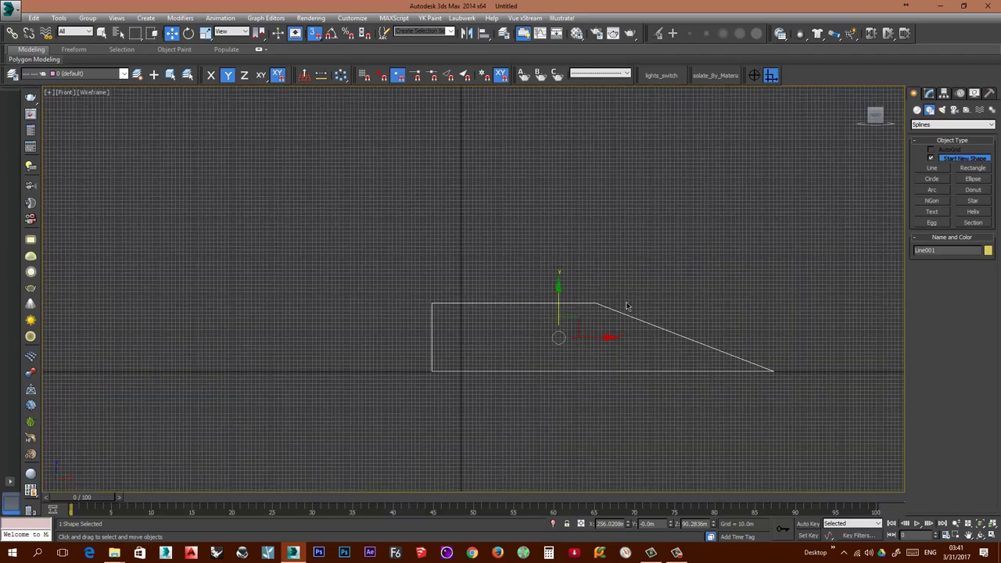
scroll(626, 323, "up", 1)
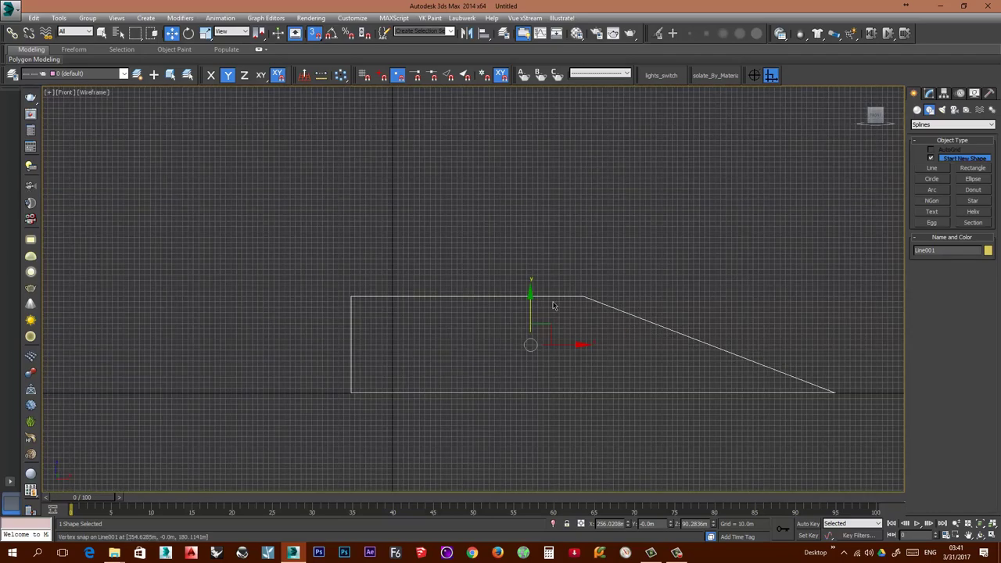
key("Delete")
middle_click_drag(515, 329, 575, 316)
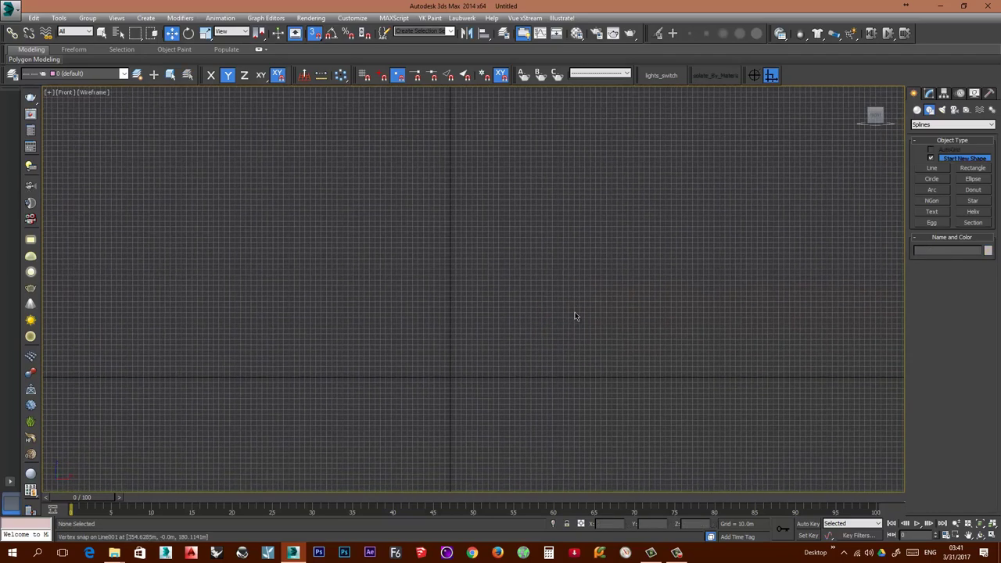
Enable Polar Snapping and drag out Rectangle001, about 518.4 m by 435.0 m, in Front view
left_click(754, 77)
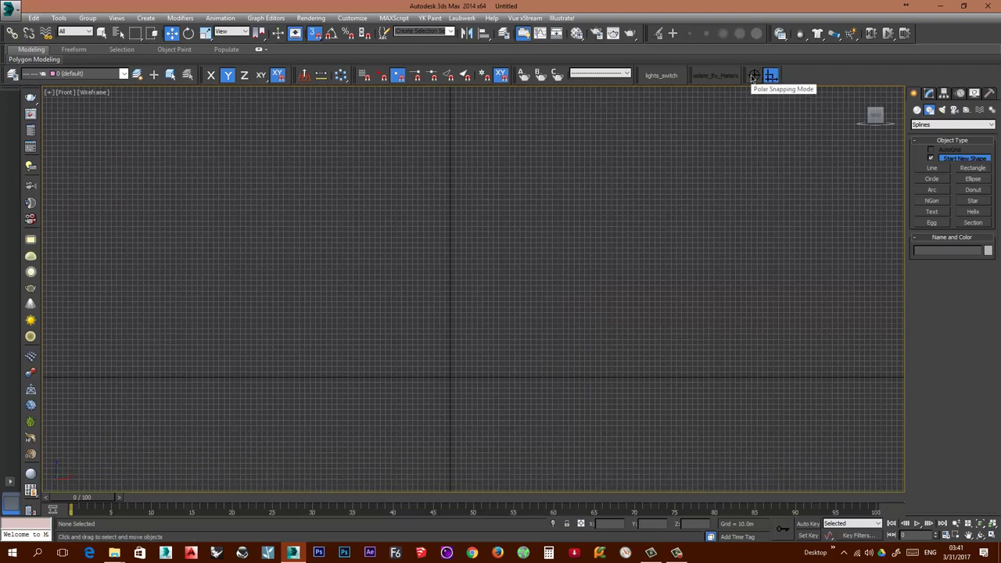
left_click(974, 168)
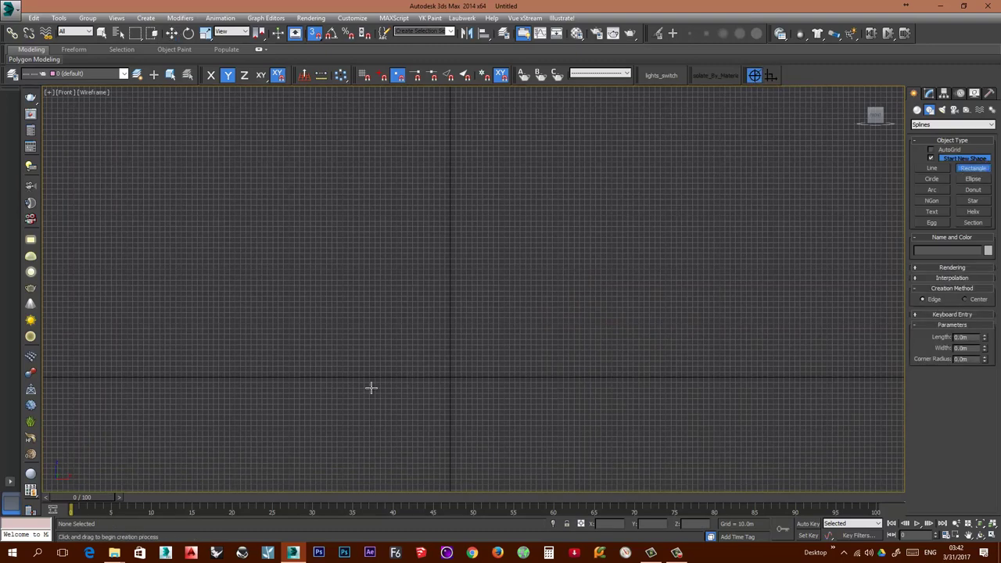
left_click_drag(353, 390, 645, 104)
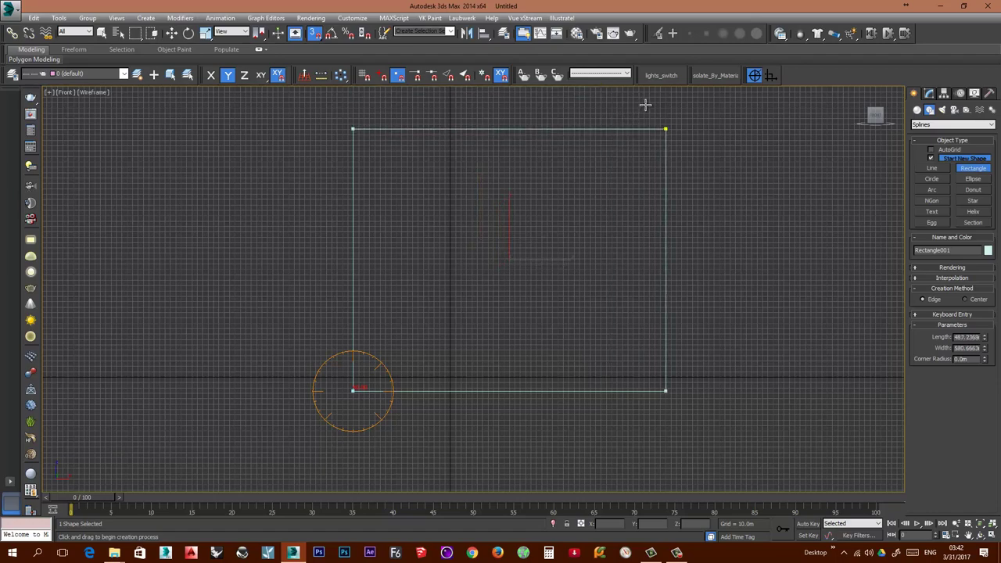
left_click_drag(638, 101, 606, 127)
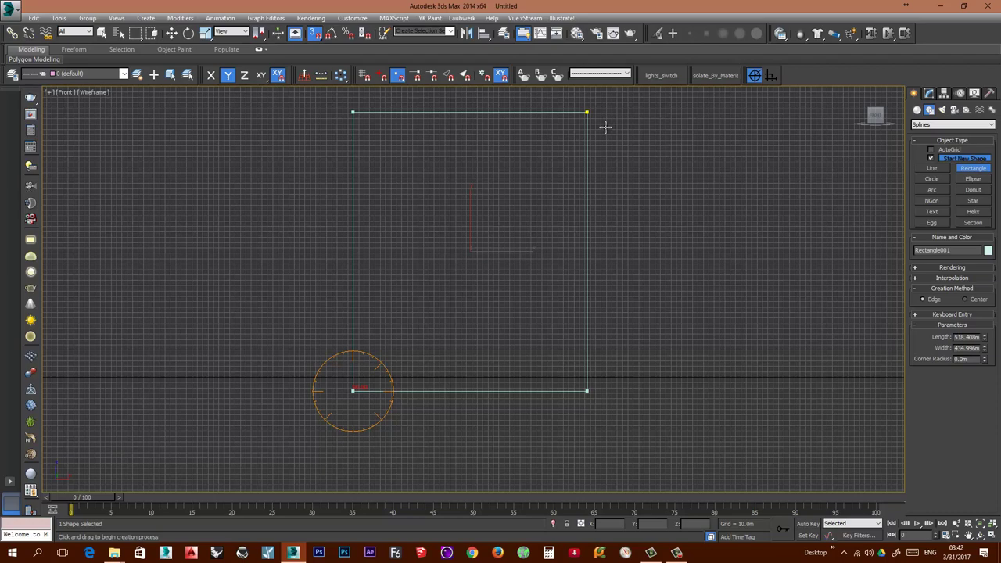
left_click_drag(605, 126, 605, 127)
Switch to Move, then set the snap Angle to 5 degrees in Grid and Snap Settings
key("w")
middle_click_drag(529, 177, 529, 231)
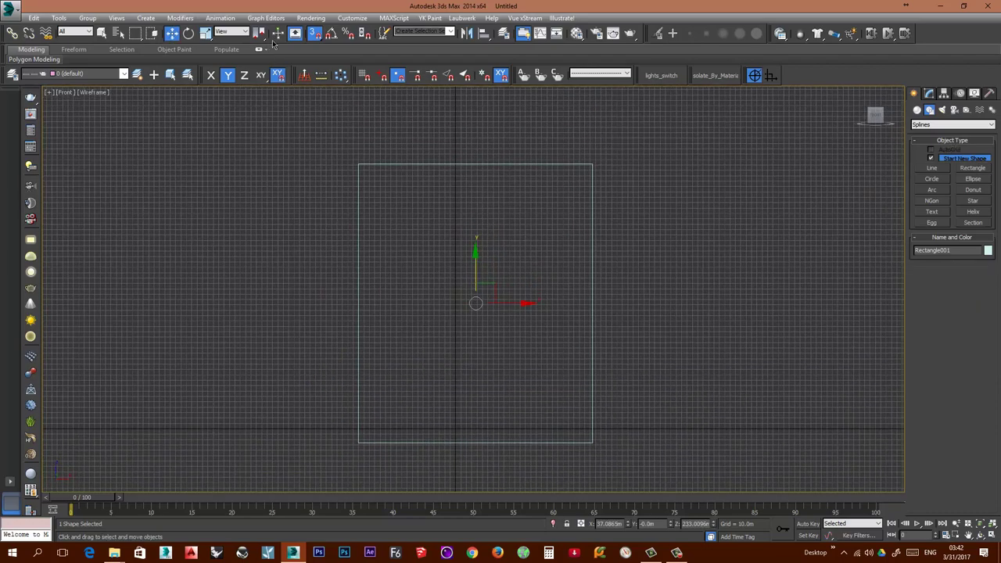
right_click(313, 36)
left_click(416, 203)
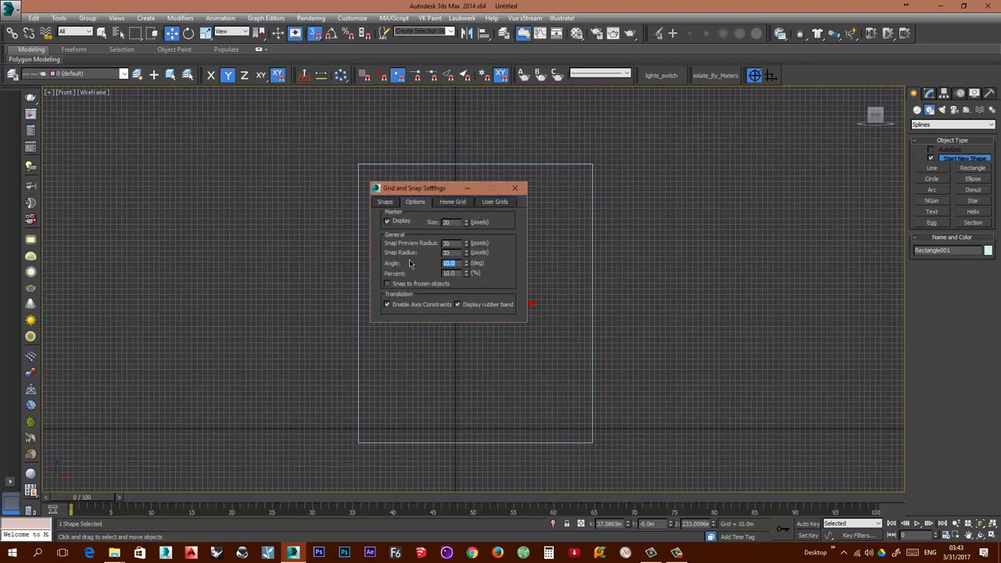
type("5")
key("Return")
left_click(515, 189)
Pan and zoom the Front viewport to reframe Rectangle001
middle_click_drag(429, 248, 458, 274)
scroll(458, 275, "down", 5)
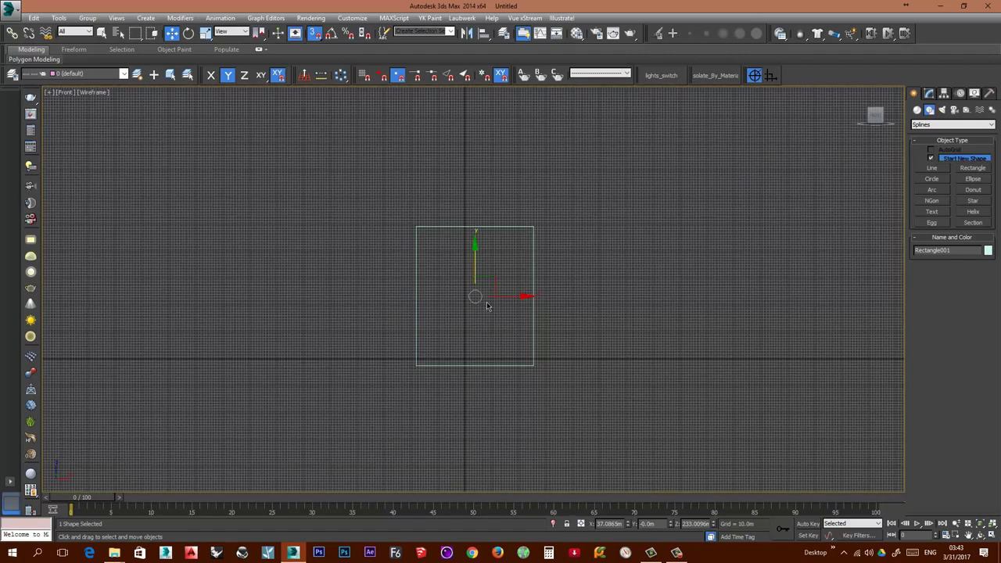
scroll(487, 302, "up", 2)
middle_click_drag(491, 314, 513, 312)
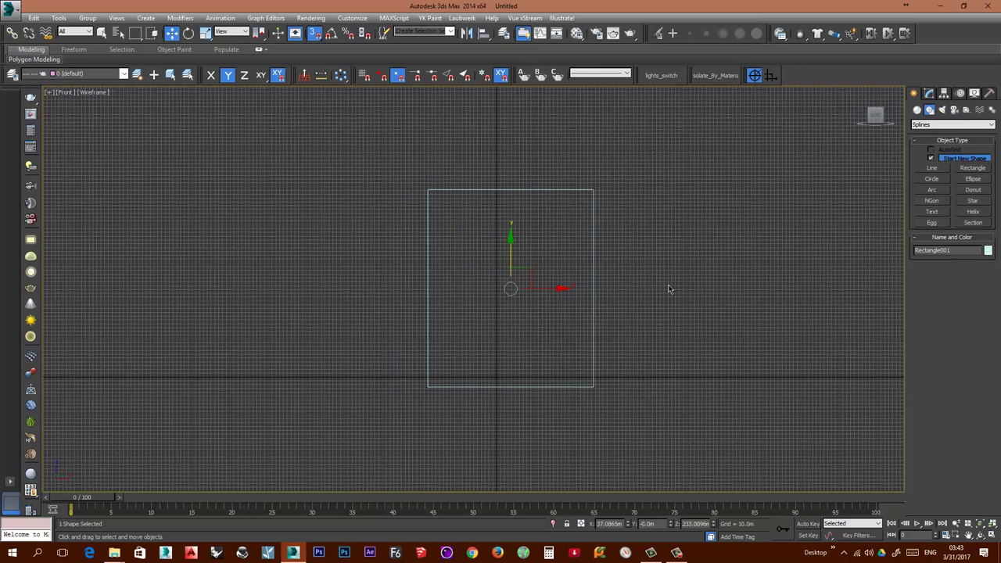
middle_click_drag(668, 289, 557, 304)
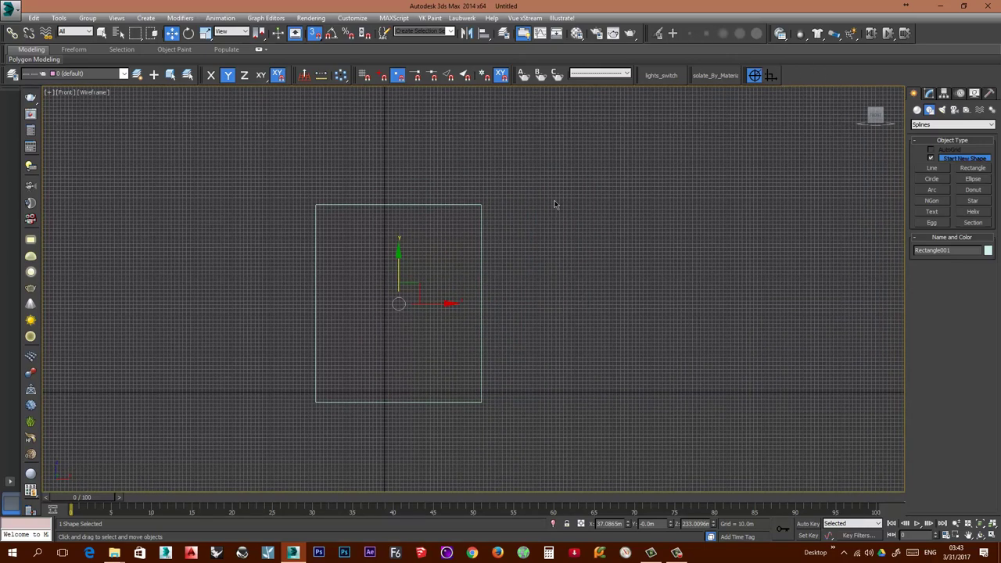
middle_click_drag(586, 270, 560, 281)
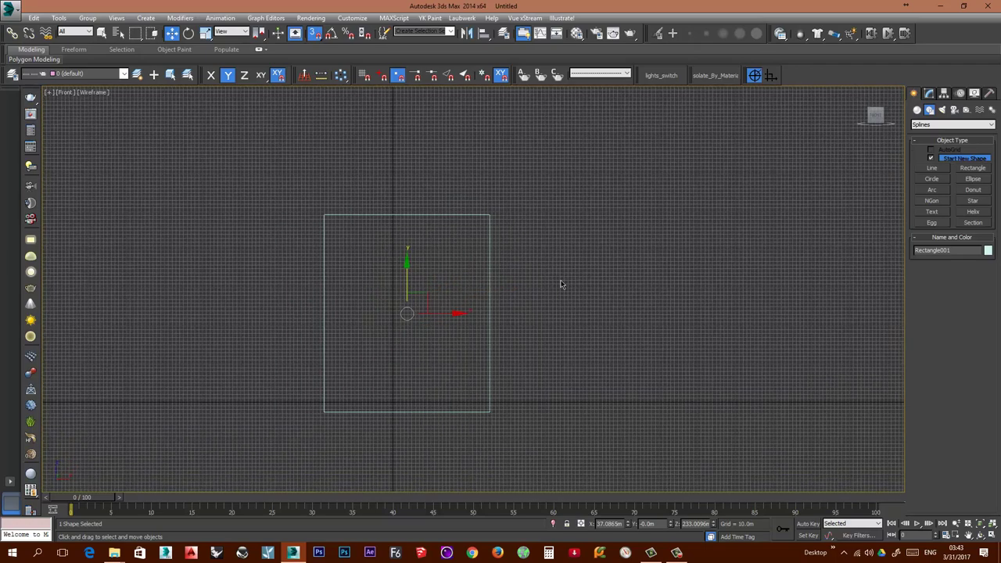
scroll(531, 279, "down", 2)
middle_click_drag(483, 323, 496, 286)
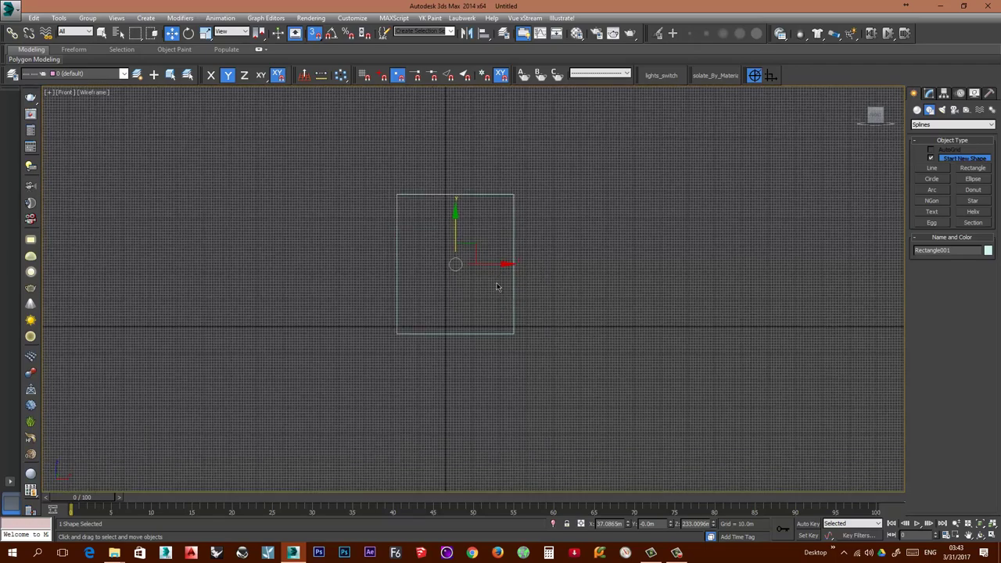